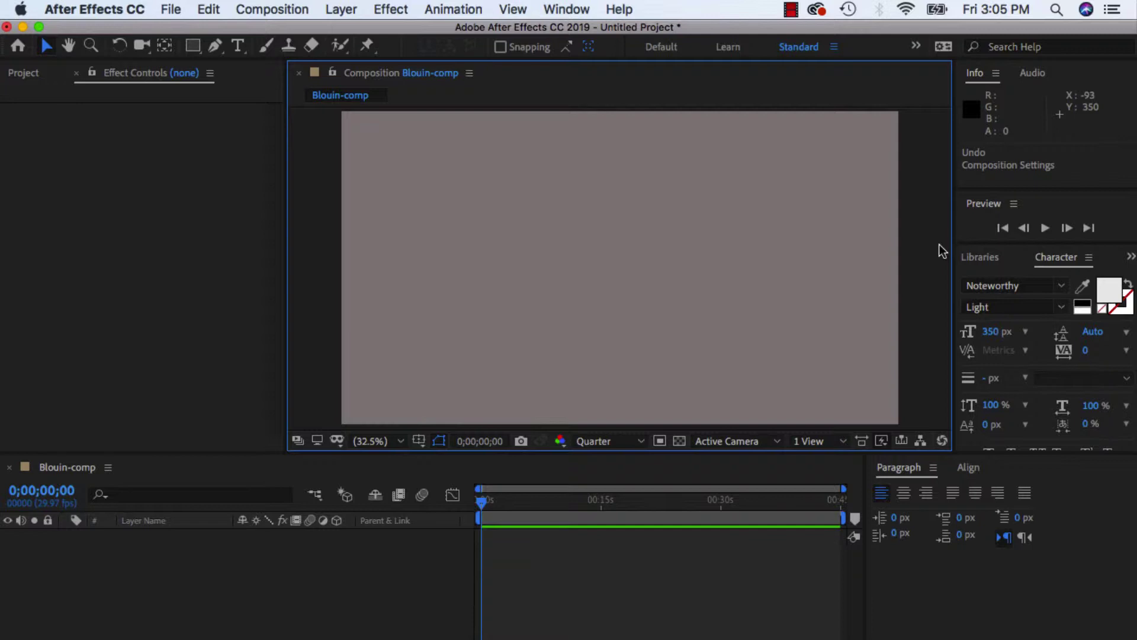
Add a text layer reading "comm tech" and move it to about the middle of the composition
left_click(239, 47)
left_click(430, 261)
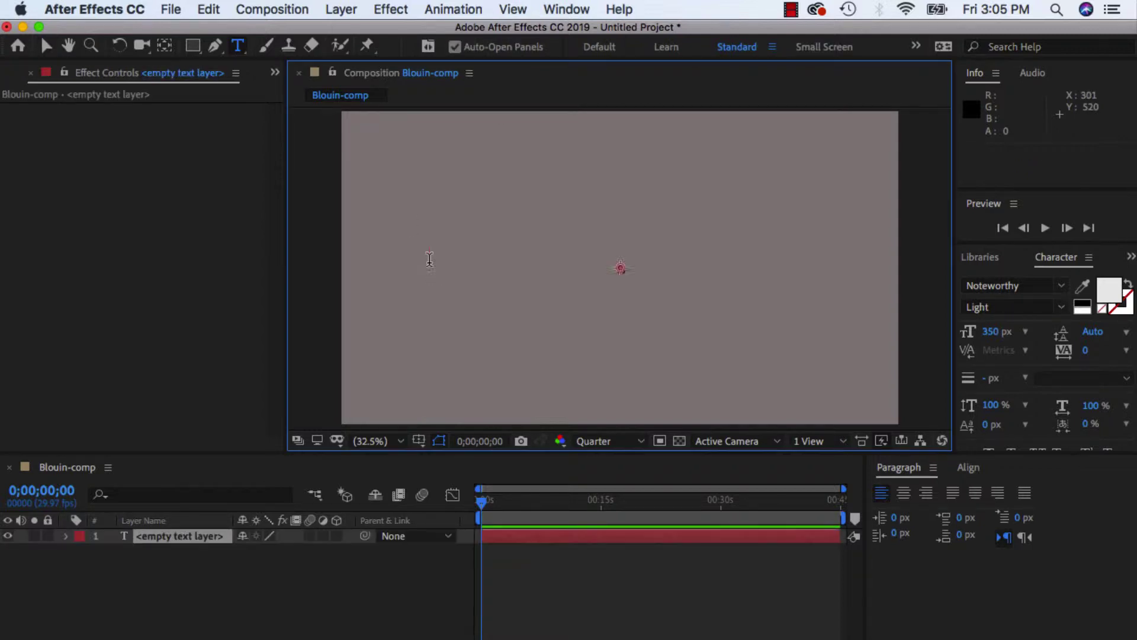
type("comm tech")
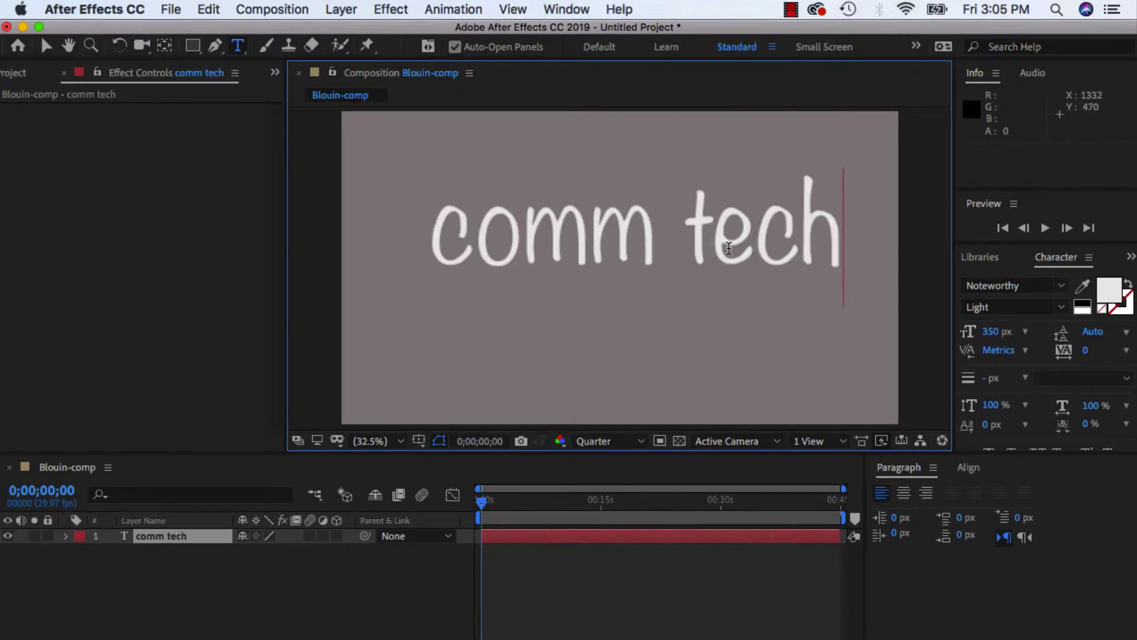
left_click(47, 45)
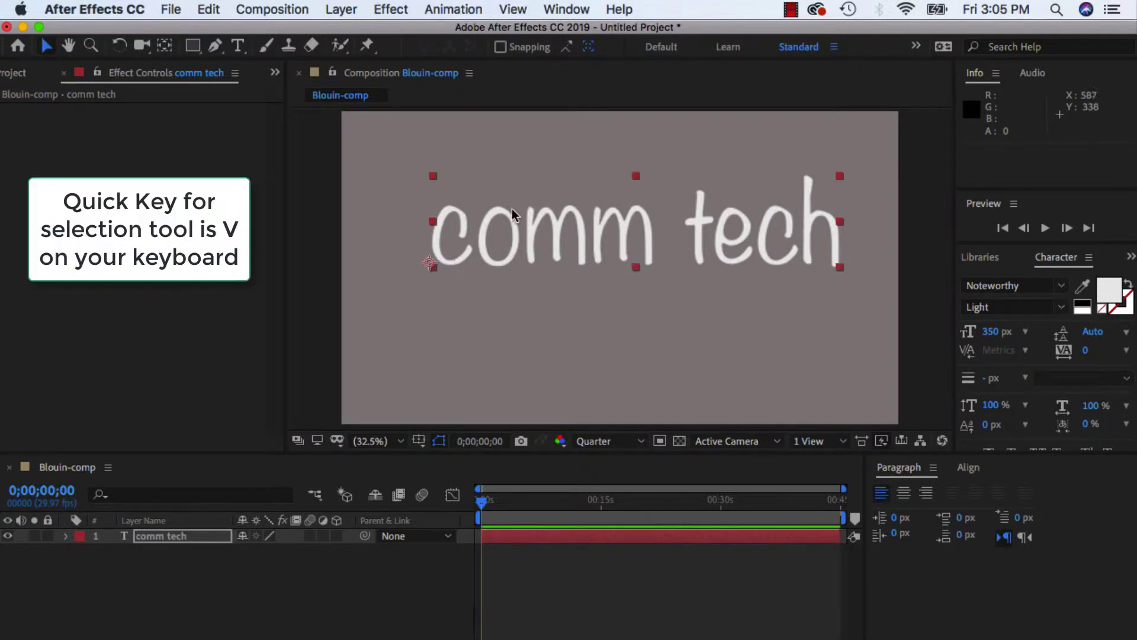
left_click_drag(509, 222, 495, 255)
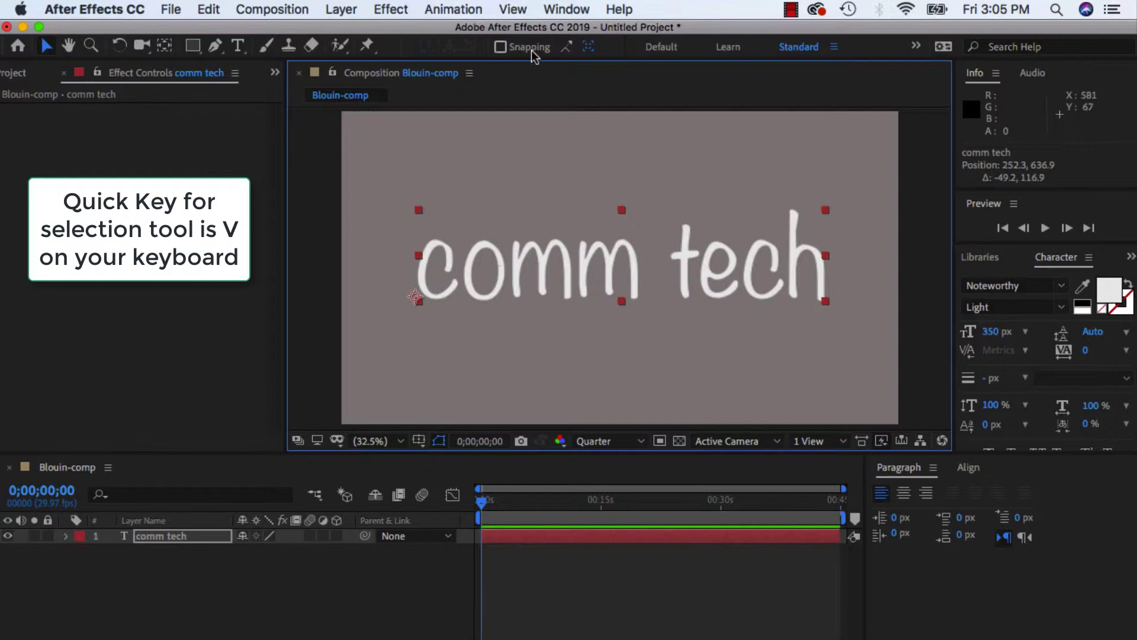
Centre the "comm tech" layer horizontally and vertically within the composition using Align
left_click(969, 468)
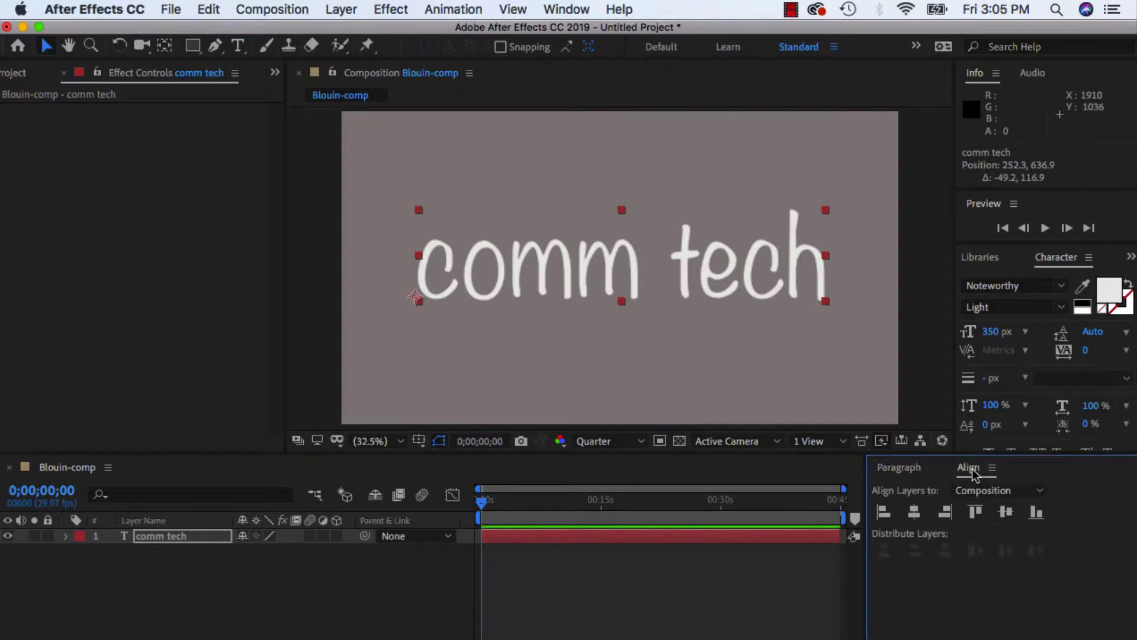
left_click(573, 9)
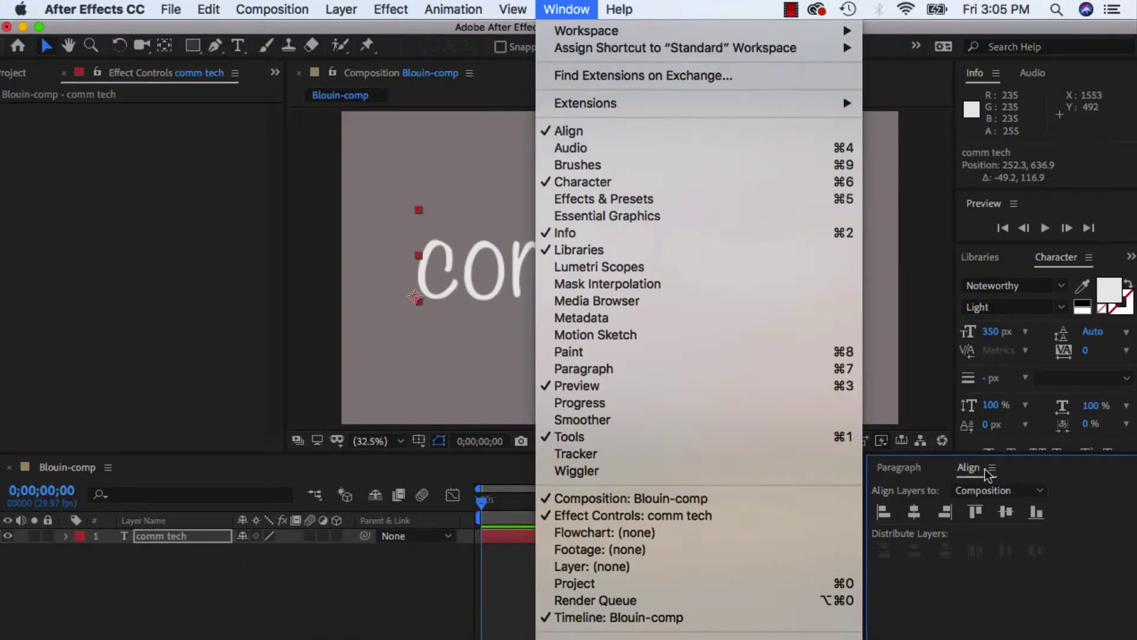
left_click(987, 474)
left_click(916, 513)
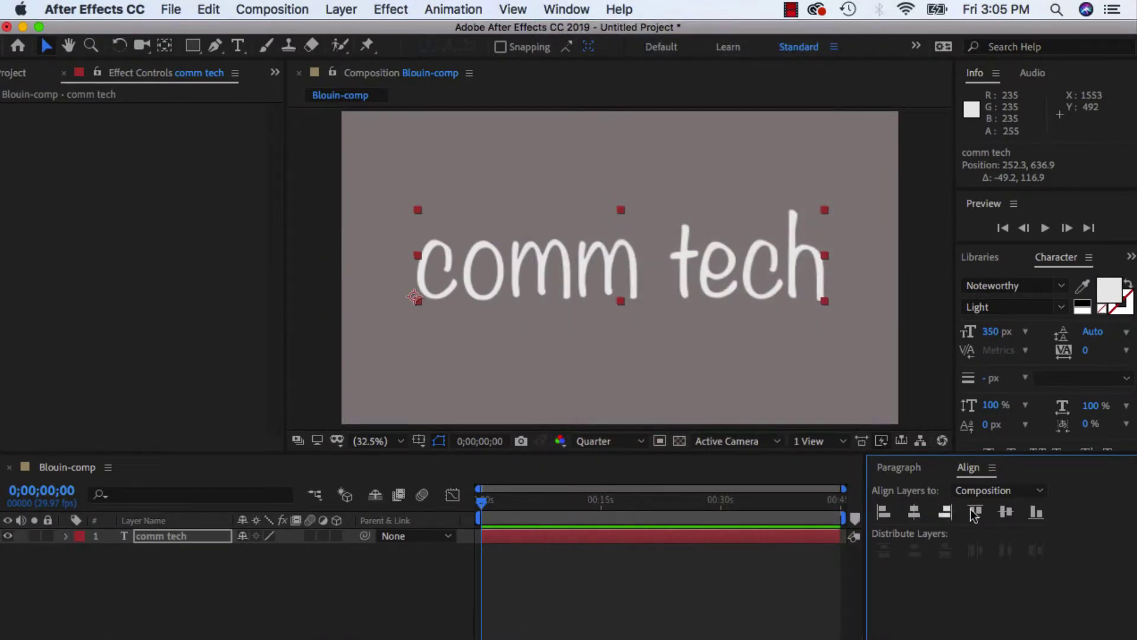
left_click(1005, 513)
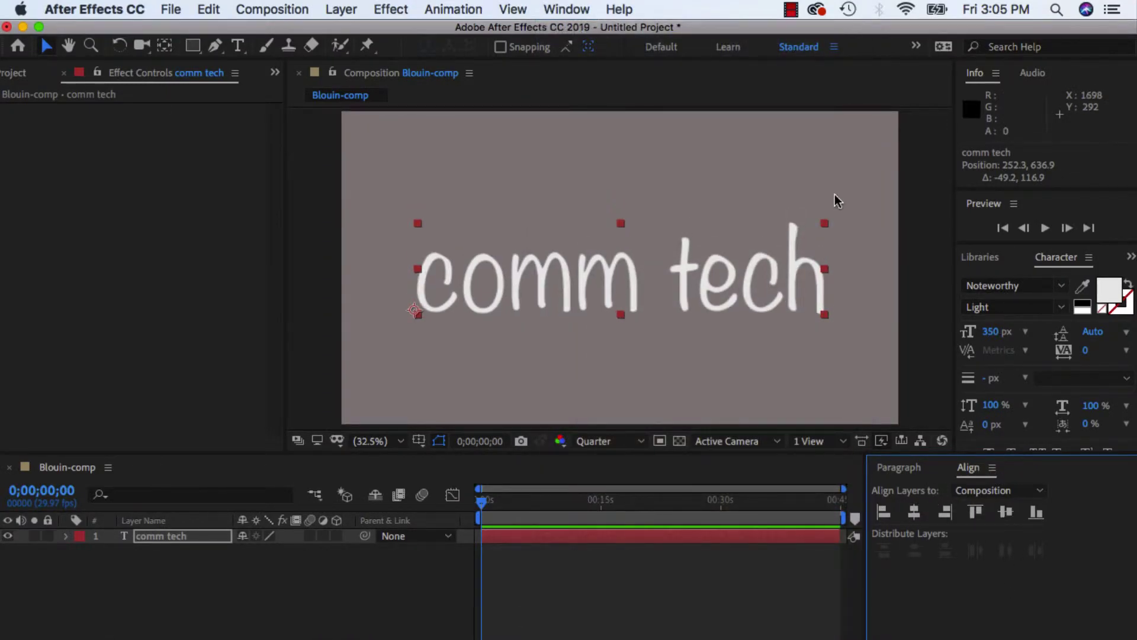
Move the "comm tech" text slightly upward in the frame and deselect it
left_click(325, 180)
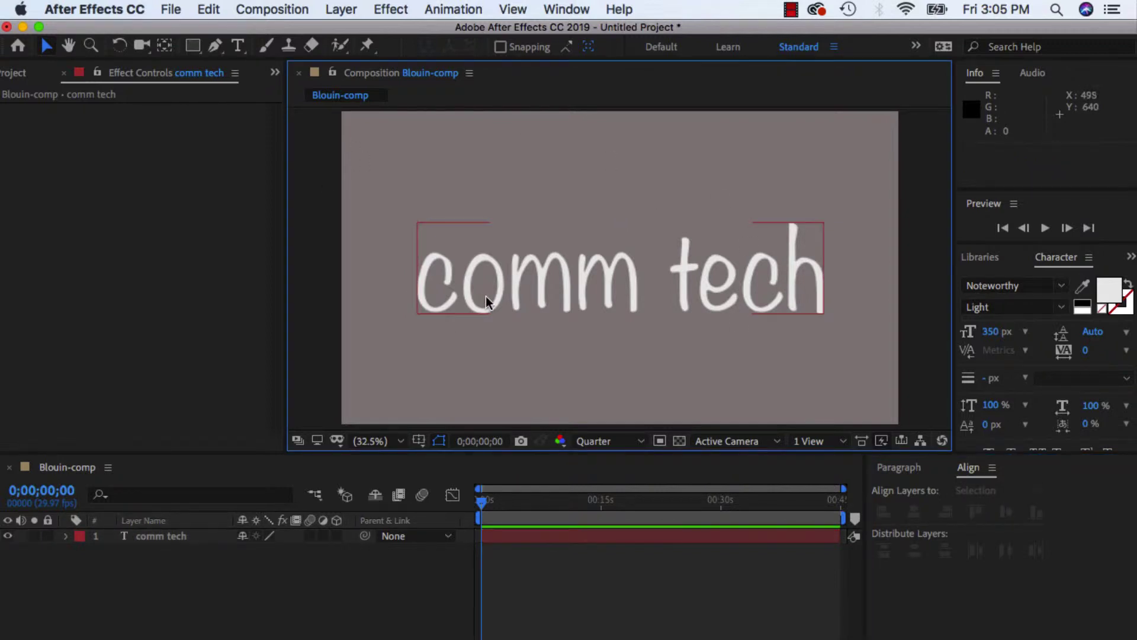
left_click_drag(486, 303, 487, 286)
left_click(321, 261)
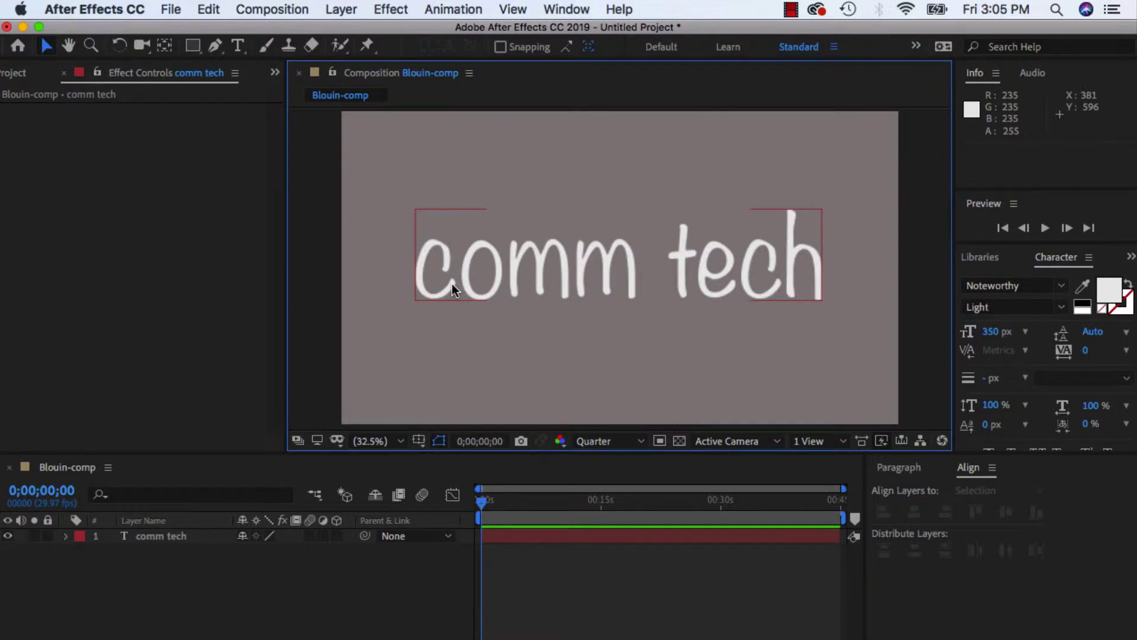
With the Pen tool, start a RotoBezier mask on the text layer inside the c's opening and trace up over its top curve
left_click(92, 47)
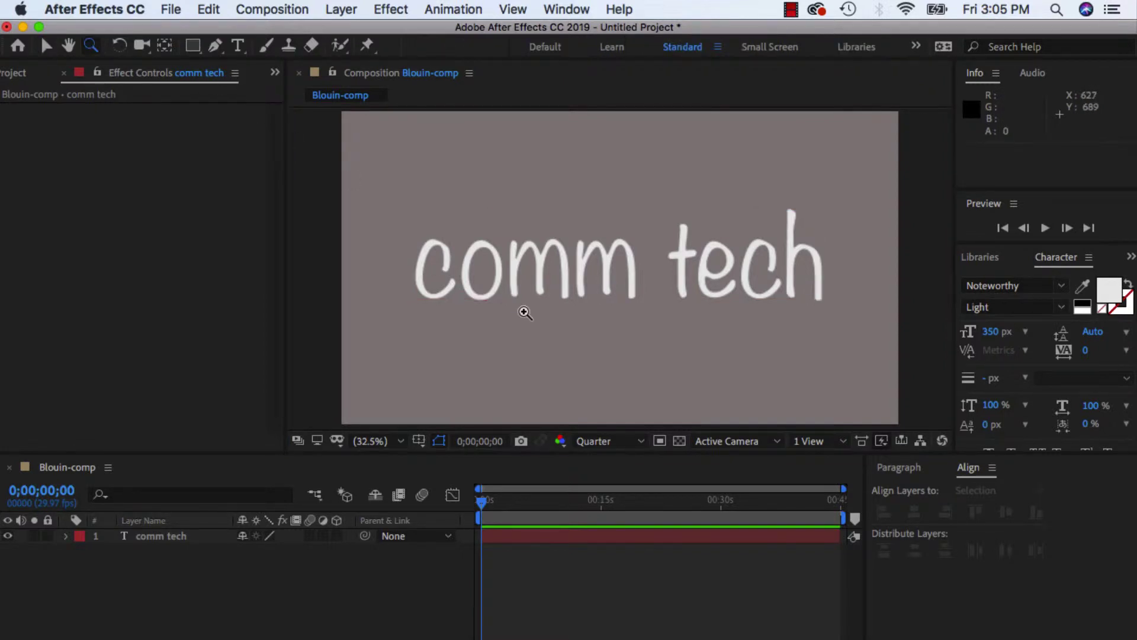
left_click(445, 285)
left_click(627, 268)
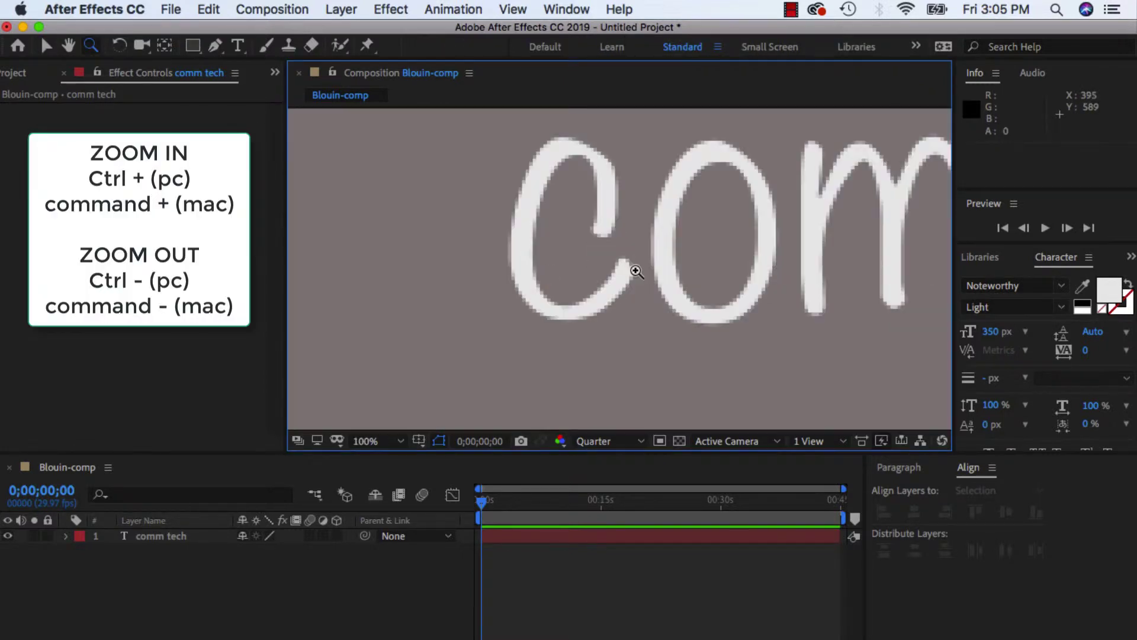
left_click(217, 46)
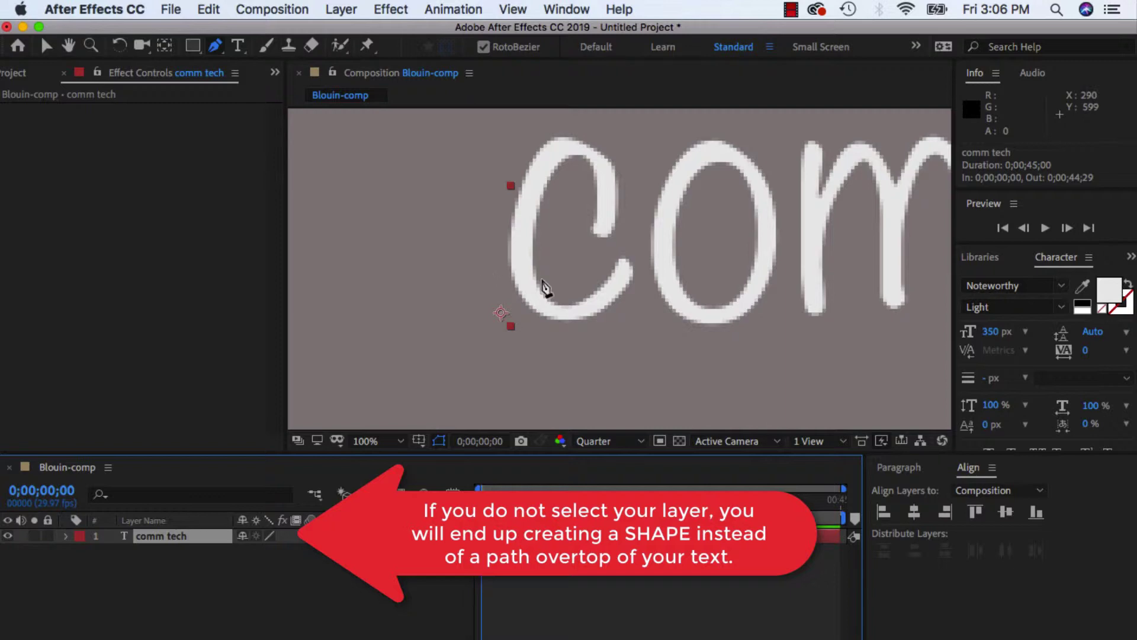
left_click(578, 258)
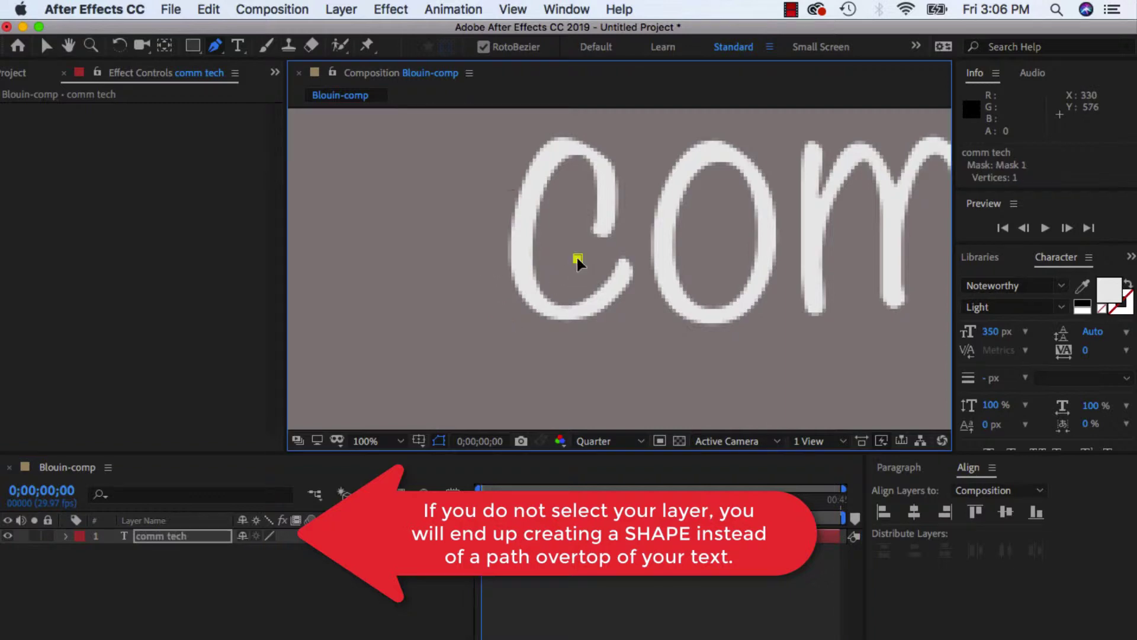
left_click(602, 225)
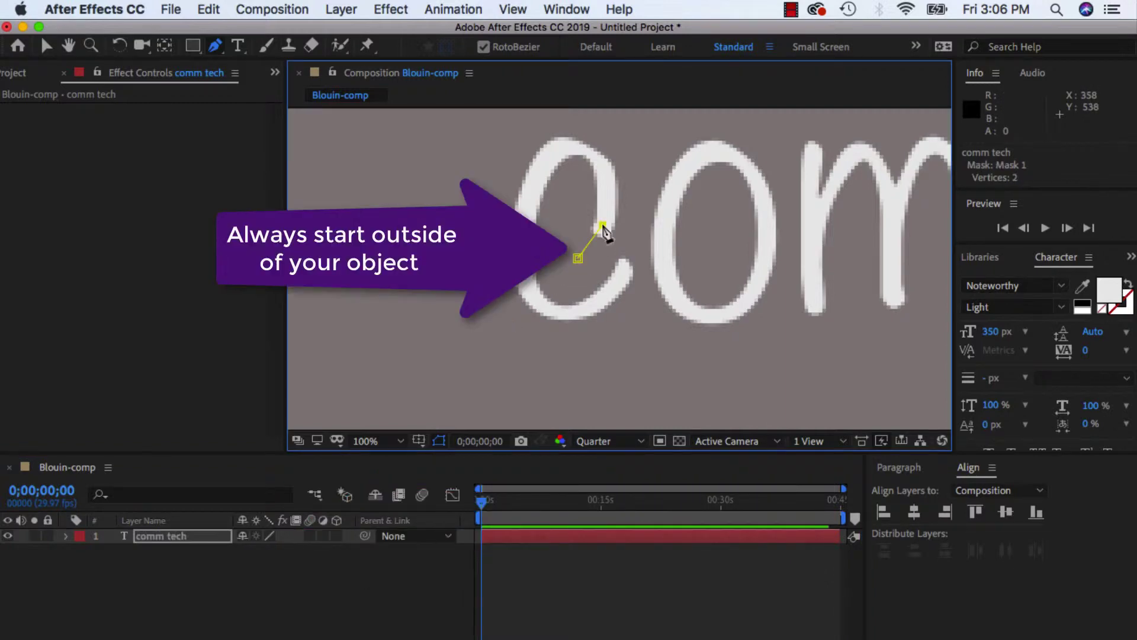
left_click(605, 197)
left_click(602, 163)
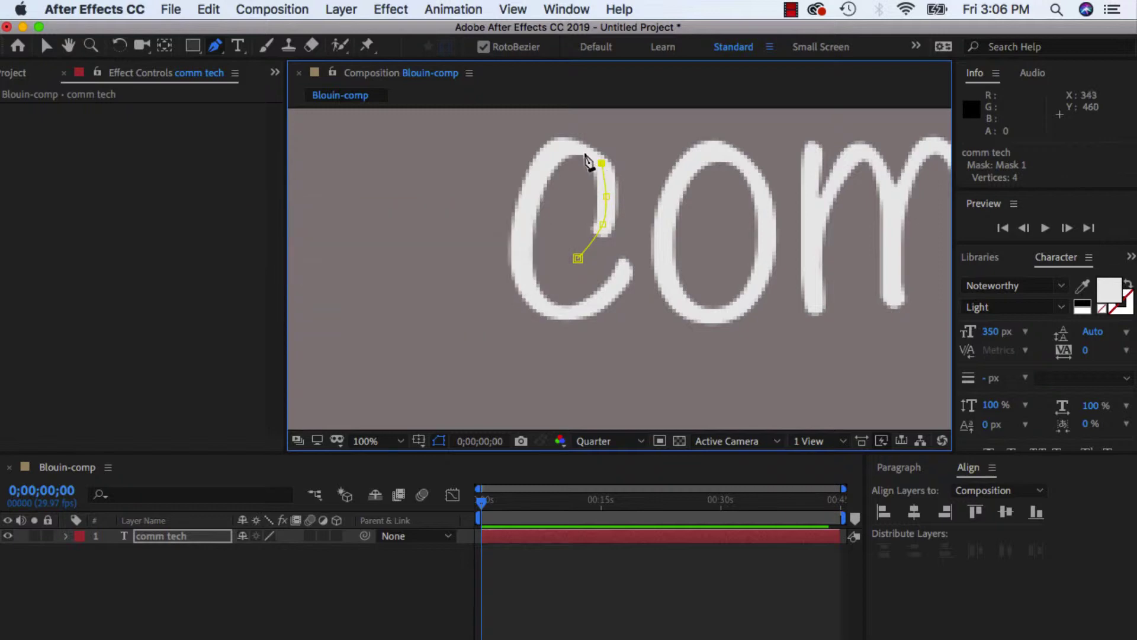
left_click_drag(555, 144, 552, 142)
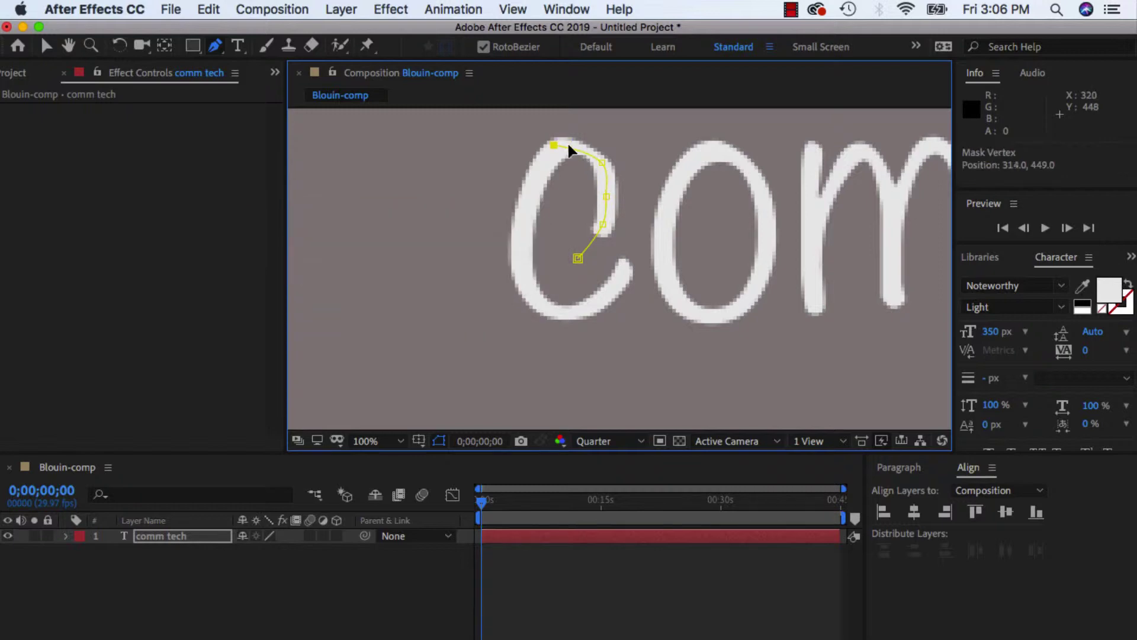
left_click(548, 154)
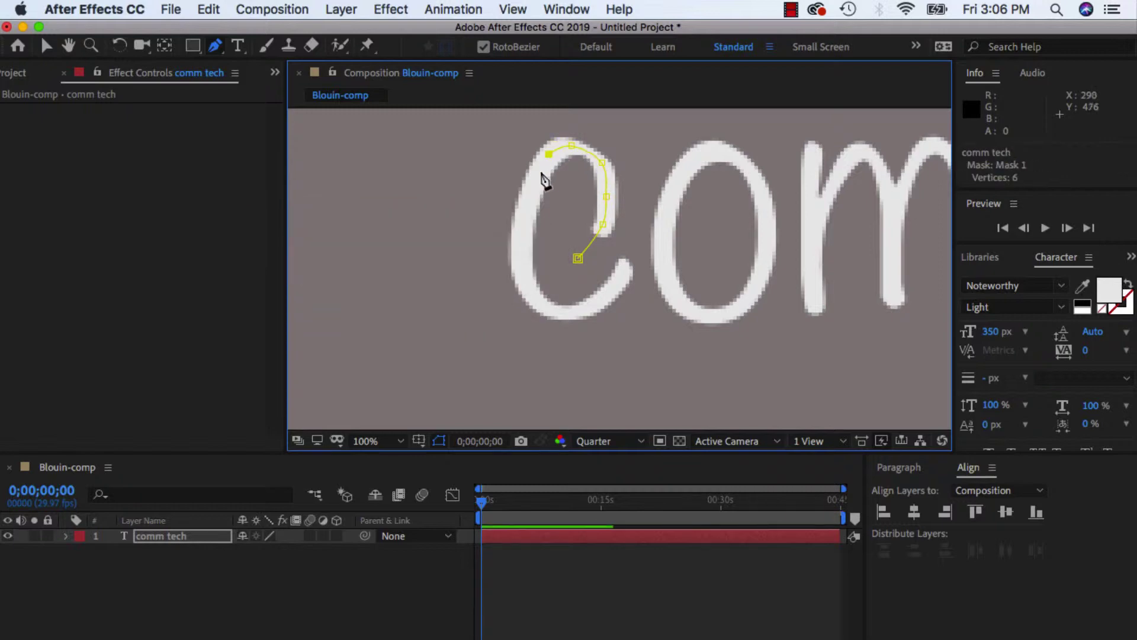
Continue the mask path down the c's left side and around its lower curve, ending just past the tip
left_click(533, 179)
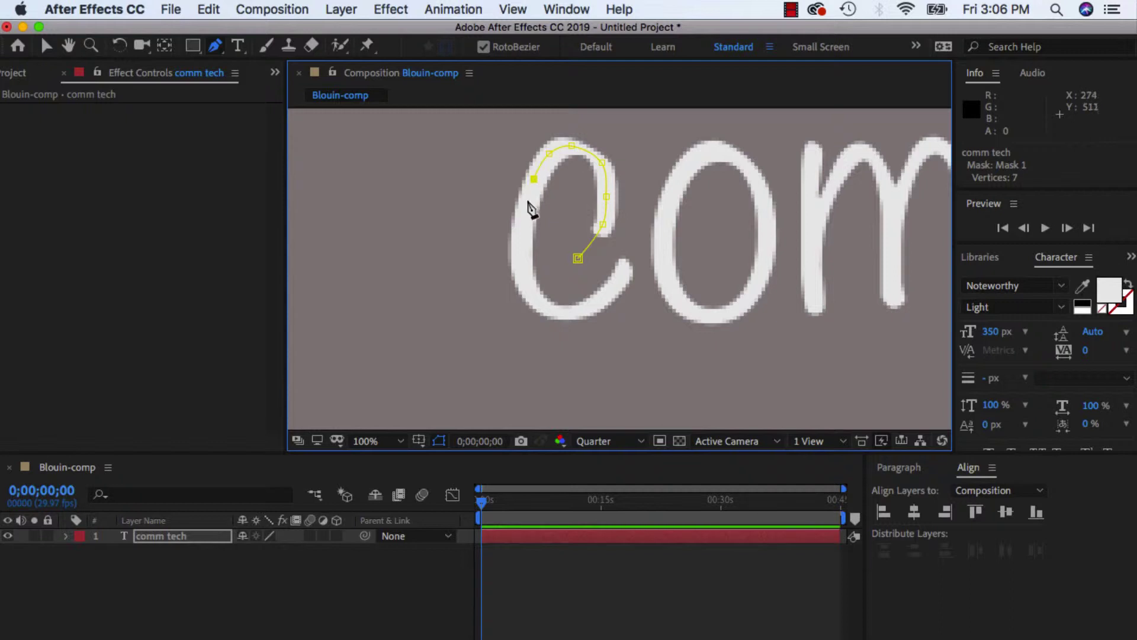
left_click(528, 201)
left_click(525, 229)
left_click(527, 282)
left_click(545, 306)
left_click(565, 312)
left_click(588, 310)
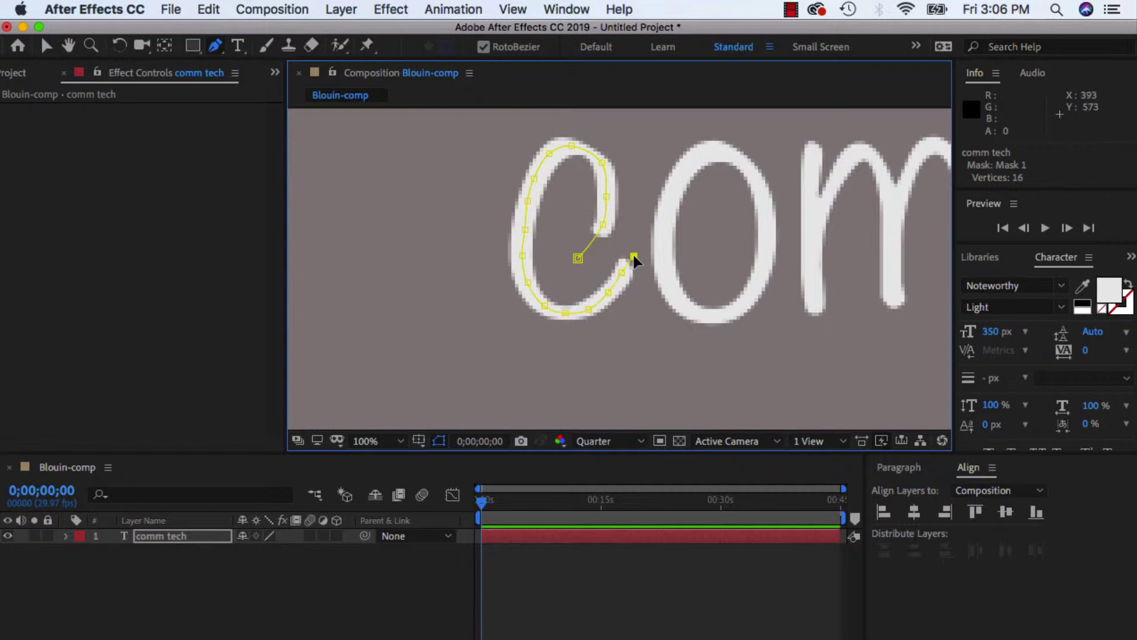
left_click(634, 256)
Carry the mask path from the c over to the top of the o and begin down its upper-left side
left_click(650, 189)
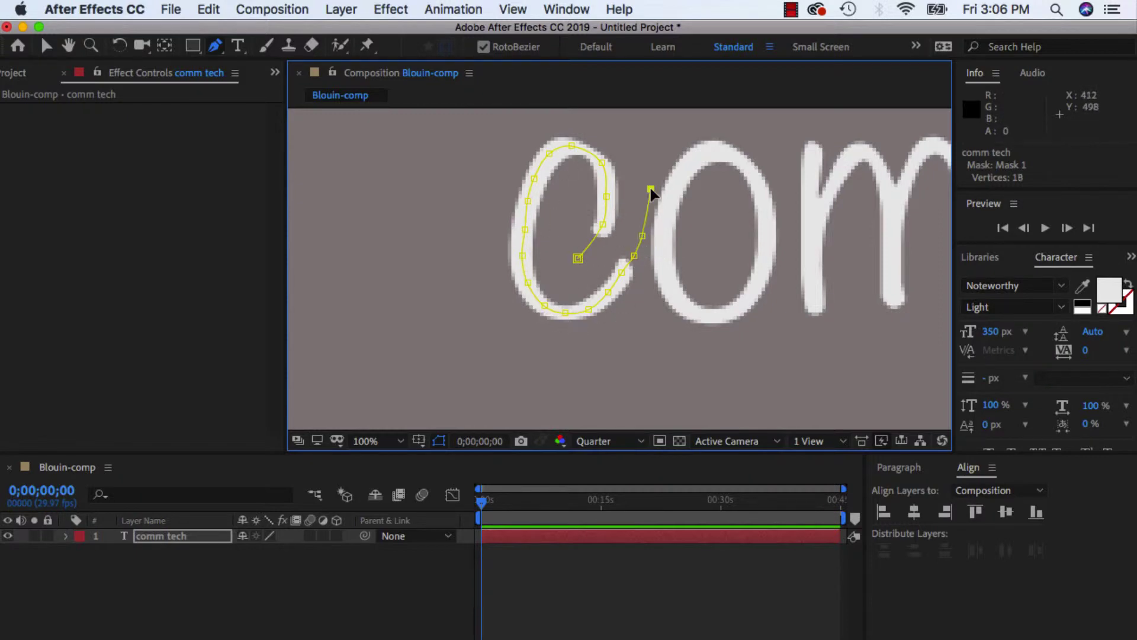
left_click(667, 156)
left_click(694, 139)
left_click(715, 150)
left_click(715, 150)
left_click(676, 191)
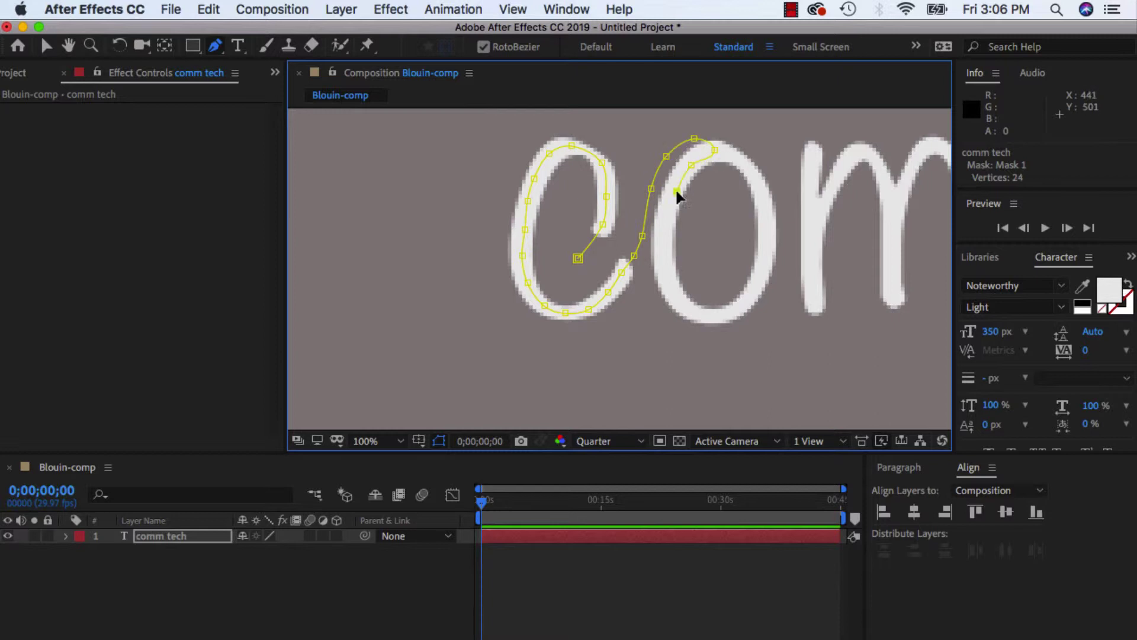
Trace the mask path around the bottom of the o and up its right side, ending just above the letter
left_click(665, 254)
left_click(686, 306)
left_click(714, 315)
left_click(761, 273)
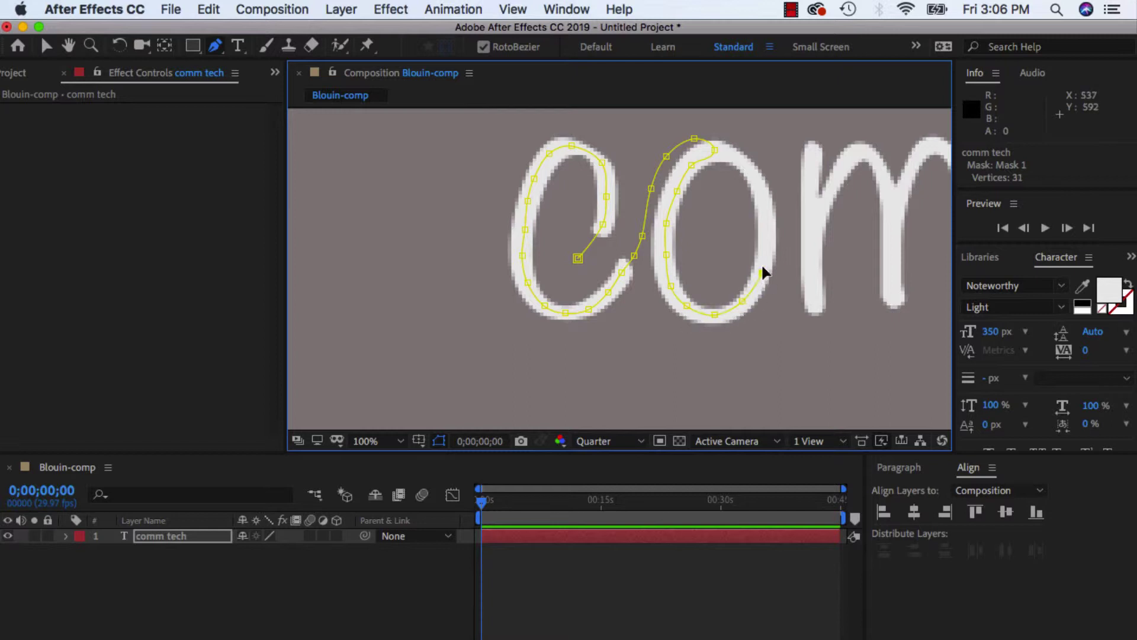
left_click(763, 244)
left_click(761, 206)
left_click(732, 157)
left_click(715, 135)
Bridge the mask path above the letters to the first m and trace down its left stem
left_click(740, 130)
left_click(789, 129)
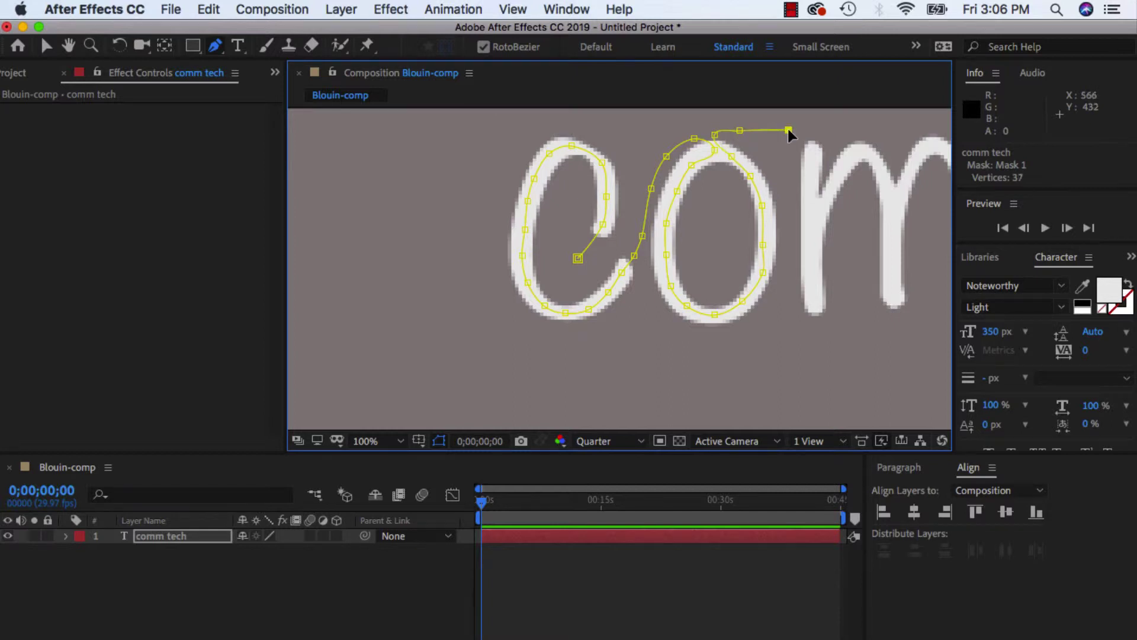
left_click(814, 153)
left_click(812, 186)
left_click(812, 208)
left_click(810, 252)
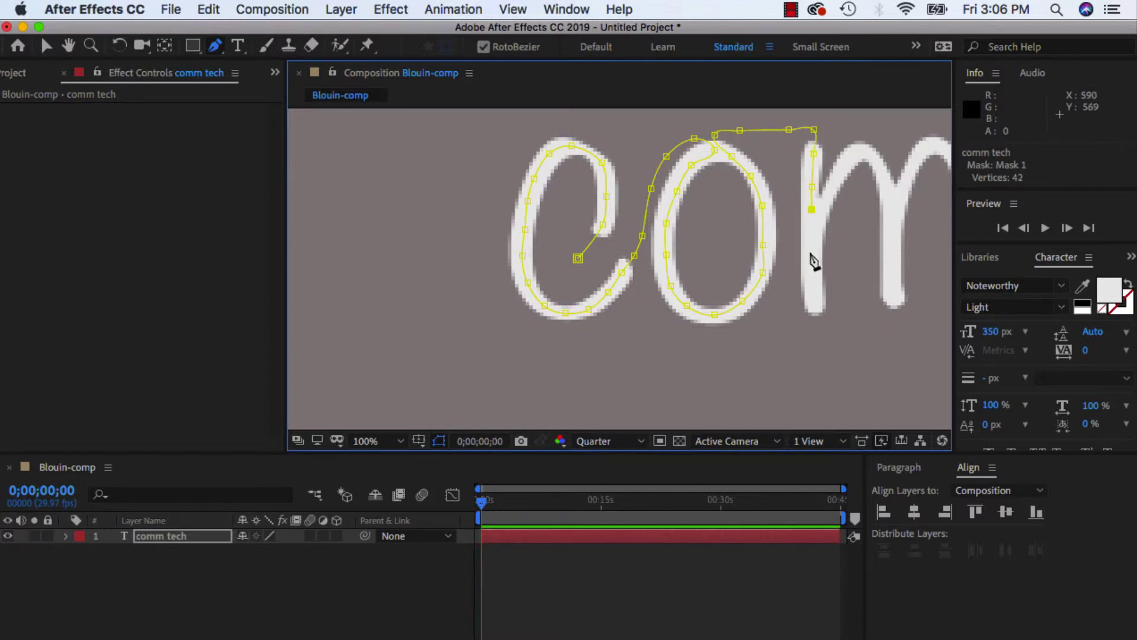
left_click(813, 289)
Trace the mask path back up the first m's left stem, over its first arch and down past the middle stem
left_click(823, 302)
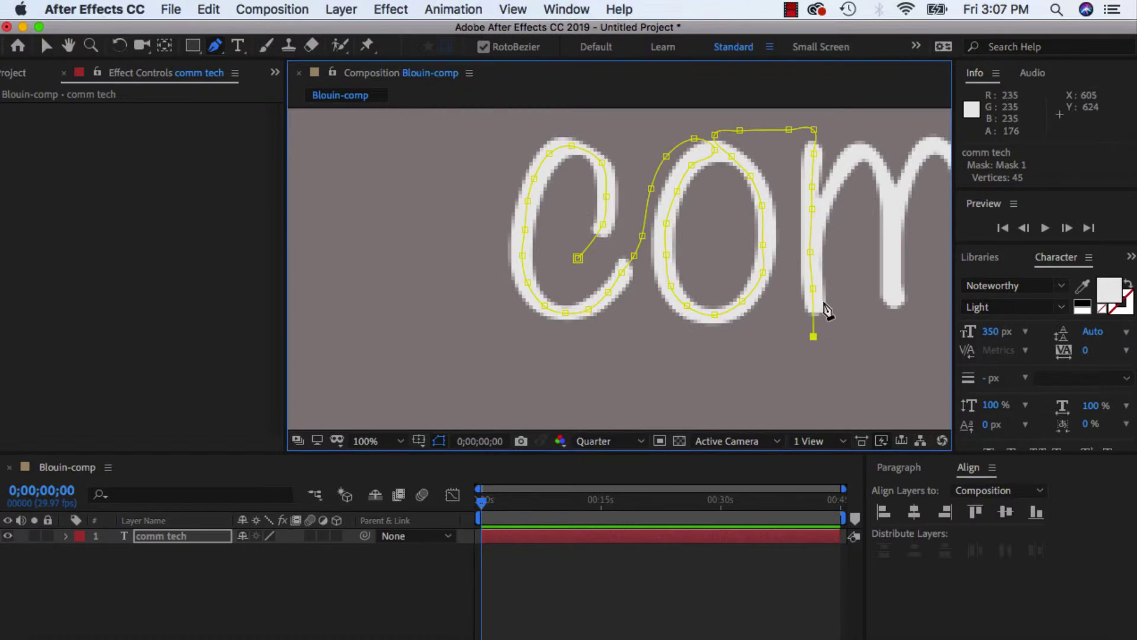
left_click(816, 224)
left_click(828, 188)
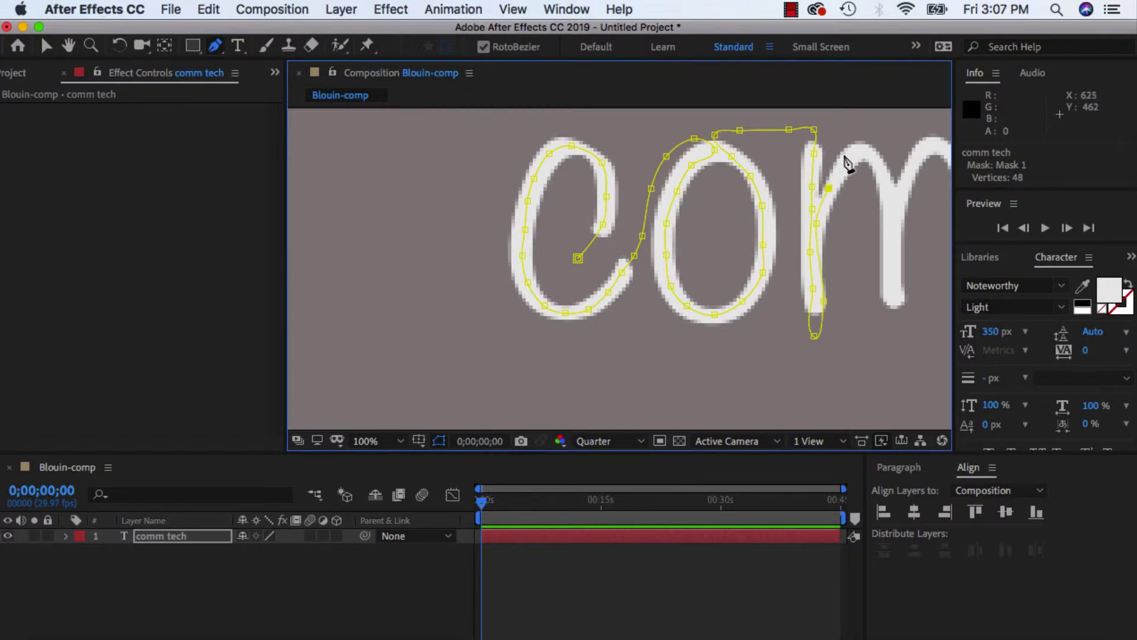
left_click(868, 153)
left_click(885, 182)
left_click(891, 255)
left_click(895, 289)
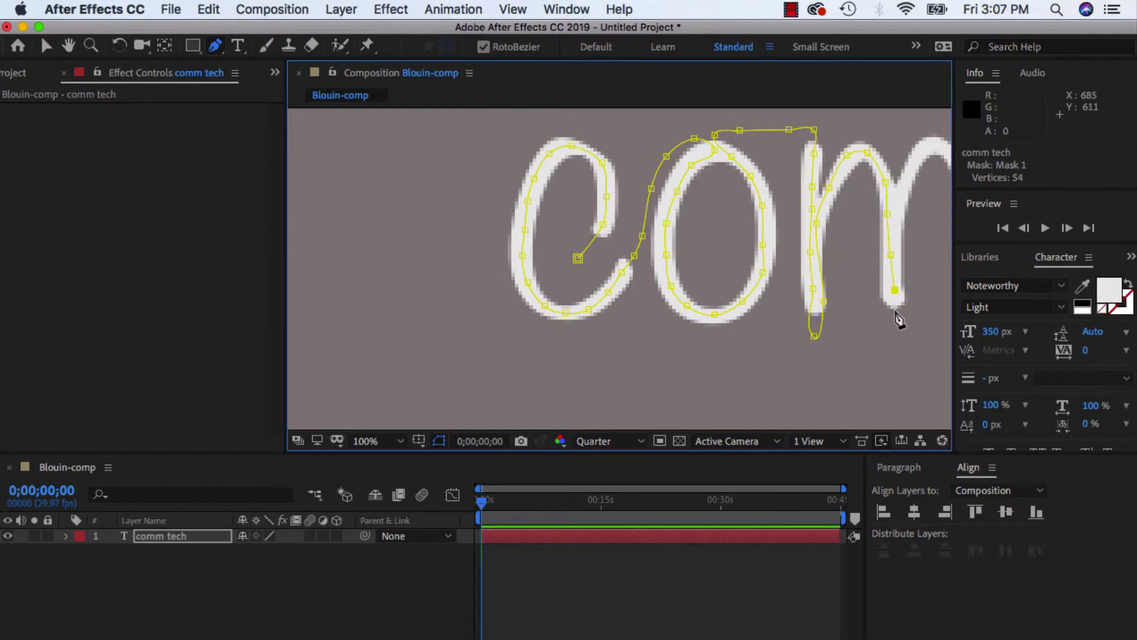
left_click(892, 335)
Trace the mask path back up the first m's middle stem, over its second arch and down past the right stem
key("space")
left_click_drag(902, 319, 756, 325)
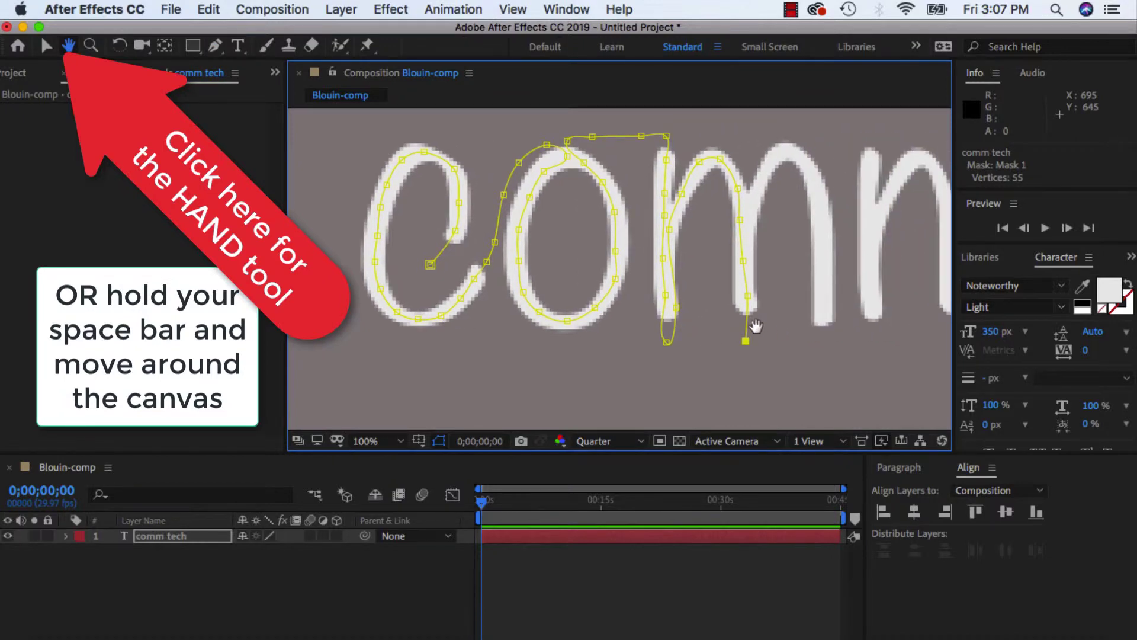
left_click(748, 249)
left_click(748, 203)
left_click(752, 191)
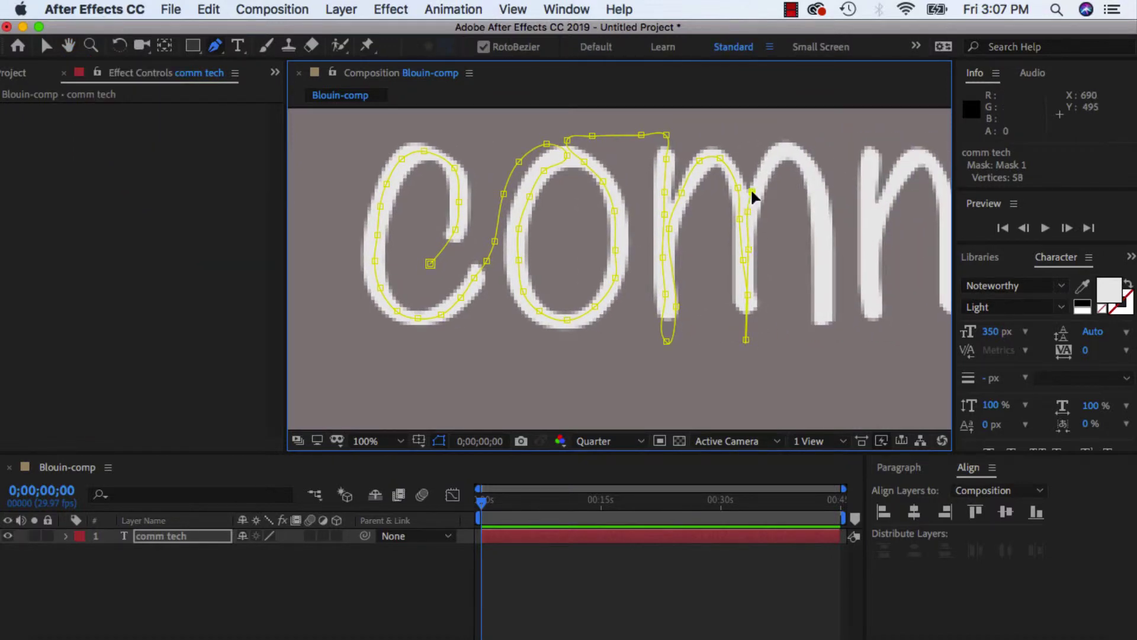
left_click(793, 151)
left_click(817, 174)
left_click(822, 235)
left_click(821, 265)
left_click(824, 327)
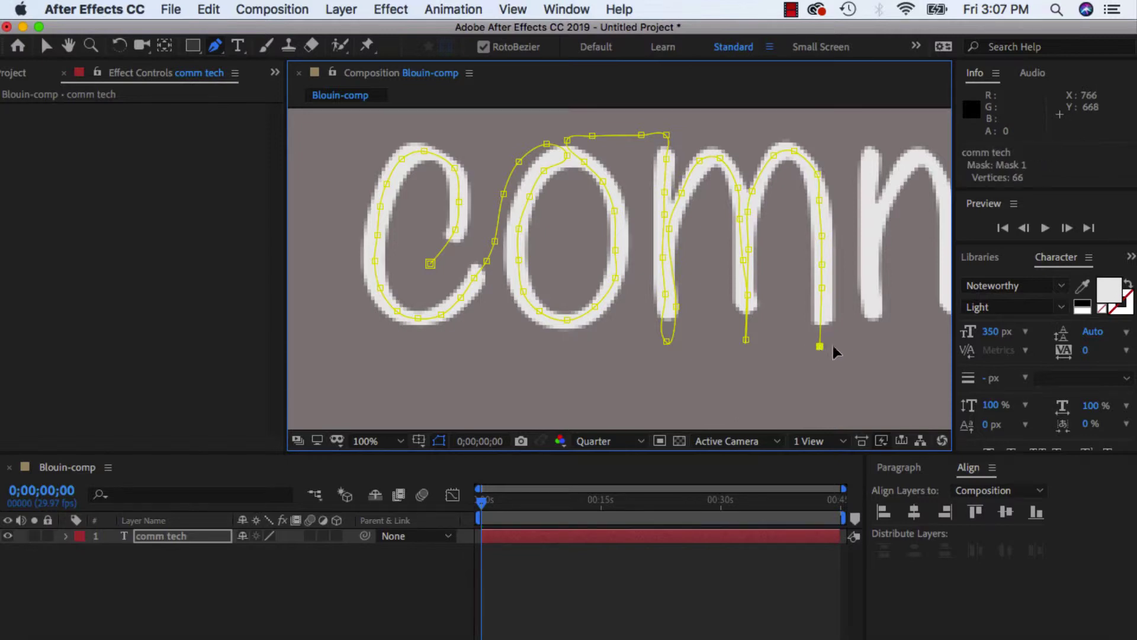
Bridge the mask path beneath the letters to the second m and trace up its left stem to above the letter
left_click(857, 351)
left_click(874, 338)
left_click(874, 304)
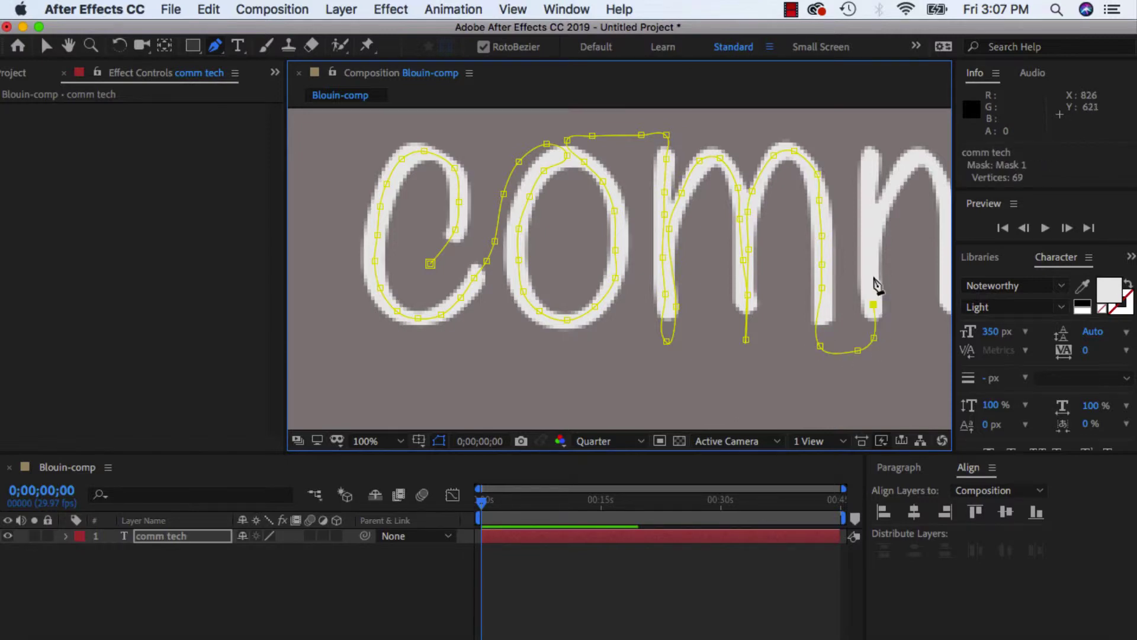
left_click(872, 269)
left_click(869, 226)
left_click(867, 186)
left_click(867, 163)
left_click(868, 115)
Trace the mask path back down the second m's left stem, over its first arch and down past the middle stem
left_click(875, 151)
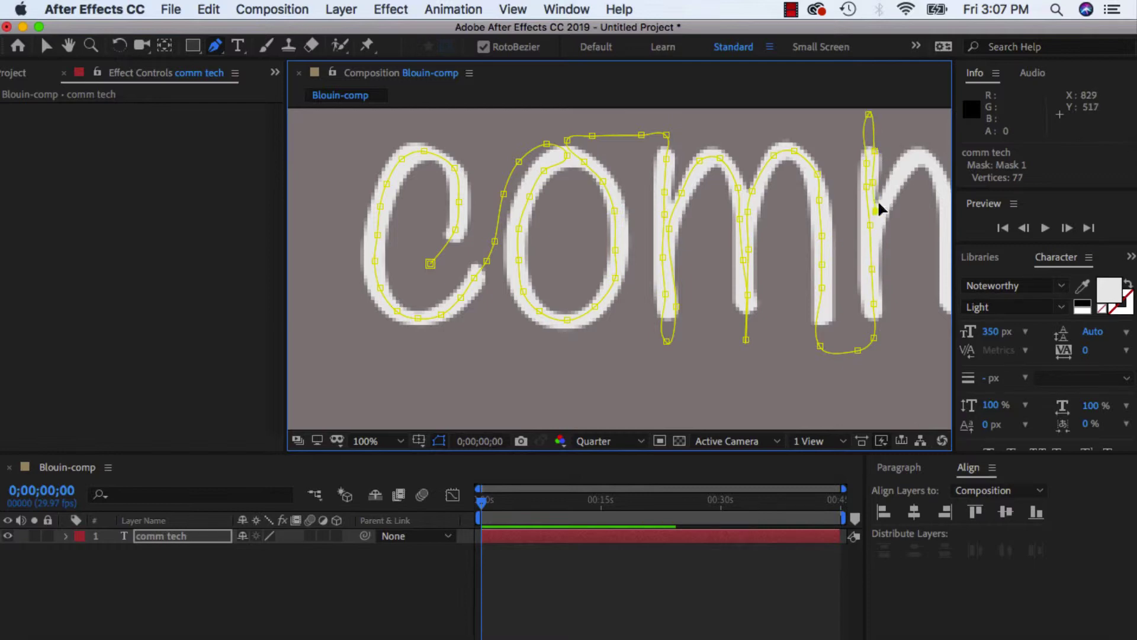
left_click(887, 188)
left_click(920, 158)
key("space")
left_click_drag(914, 255, 760, 255)
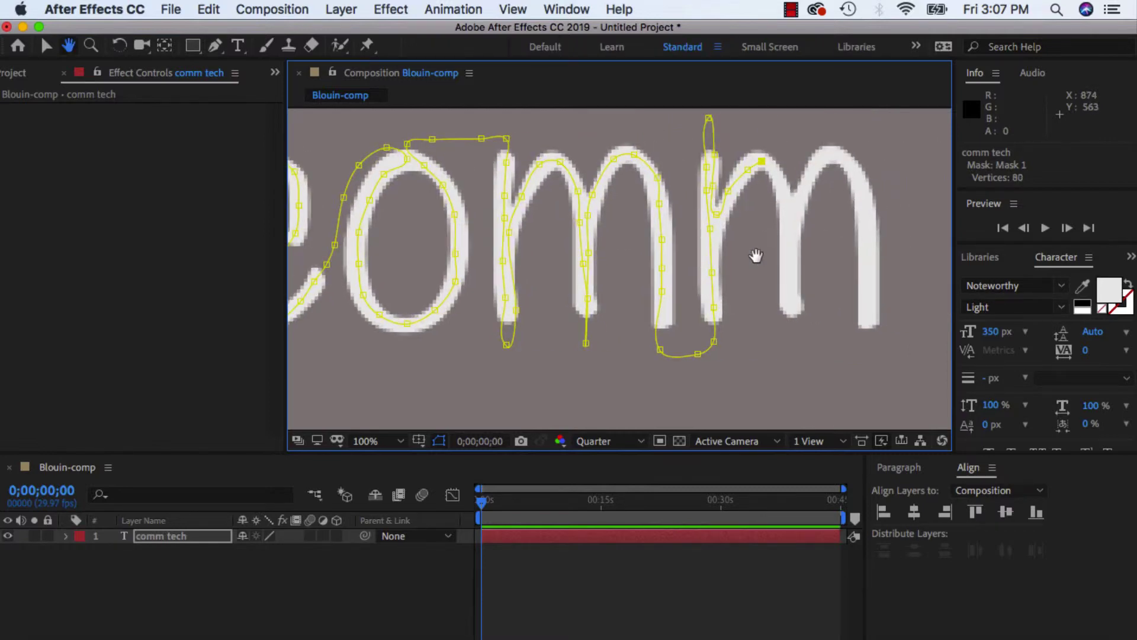
left_click(781, 185)
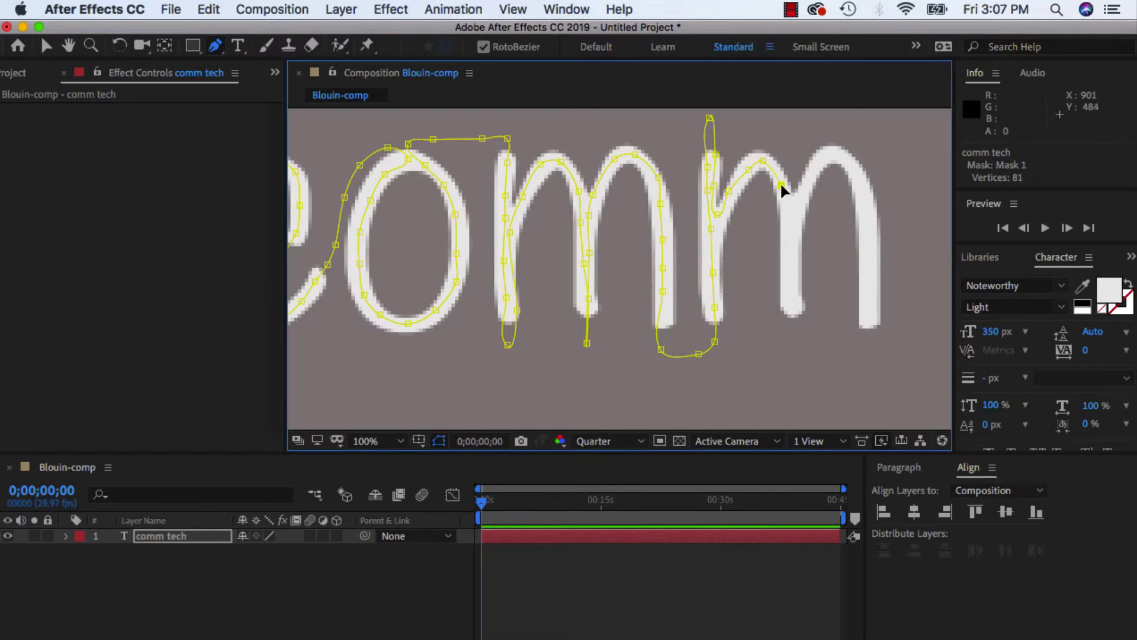
left_click(789, 255)
left_click(791, 308)
left_click(792, 333)
left_click(792, 202)
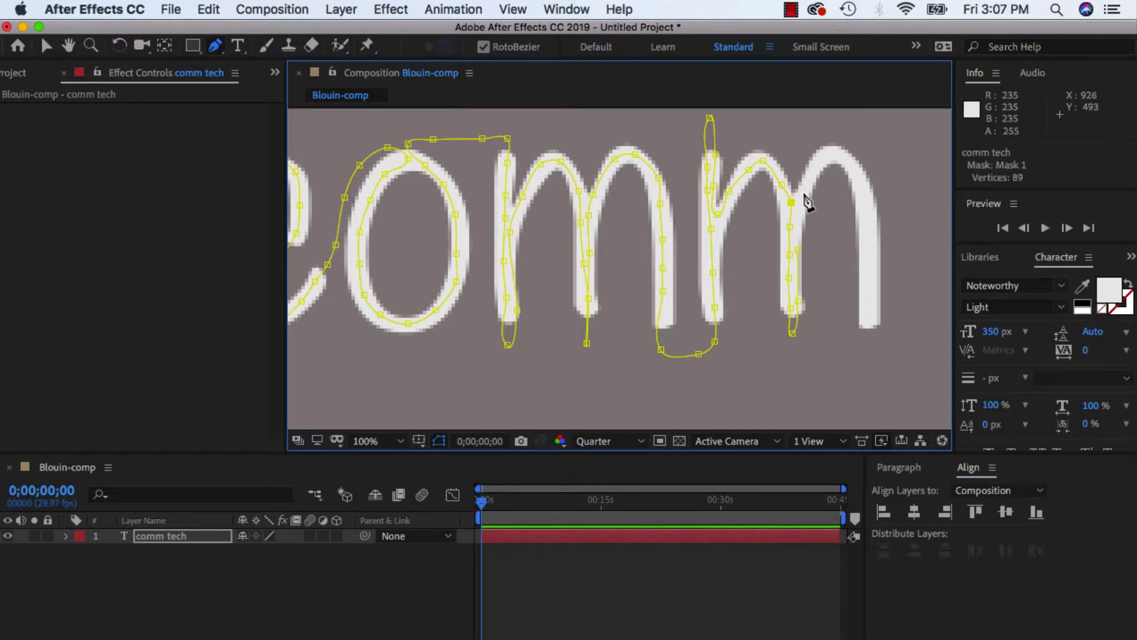
left_click(804, 193)
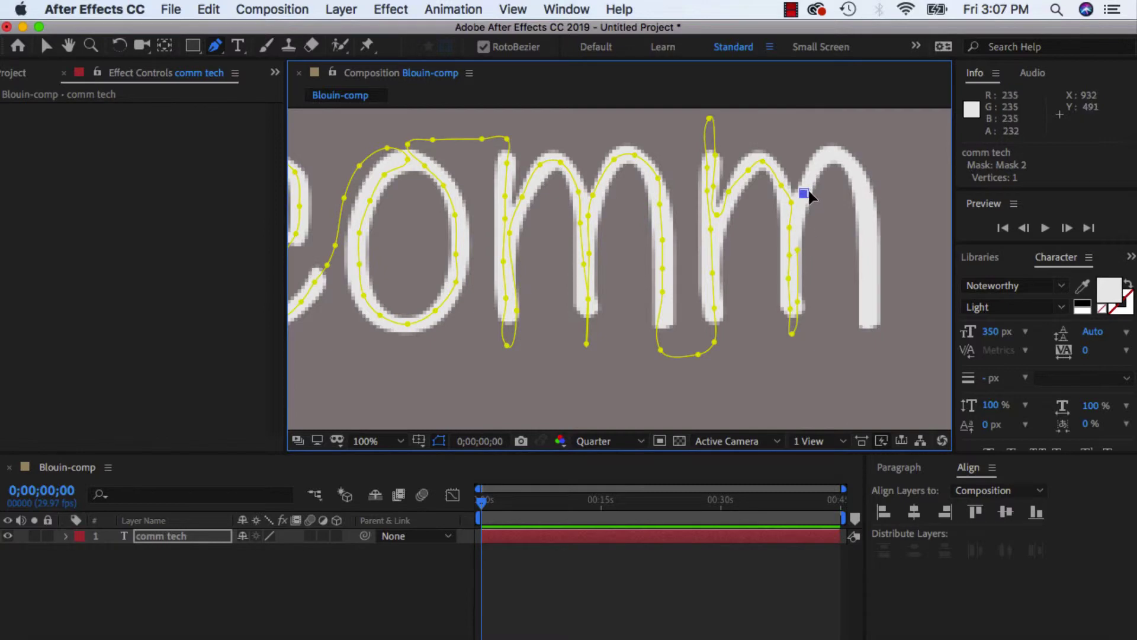
key("super+z")
key("super+z")
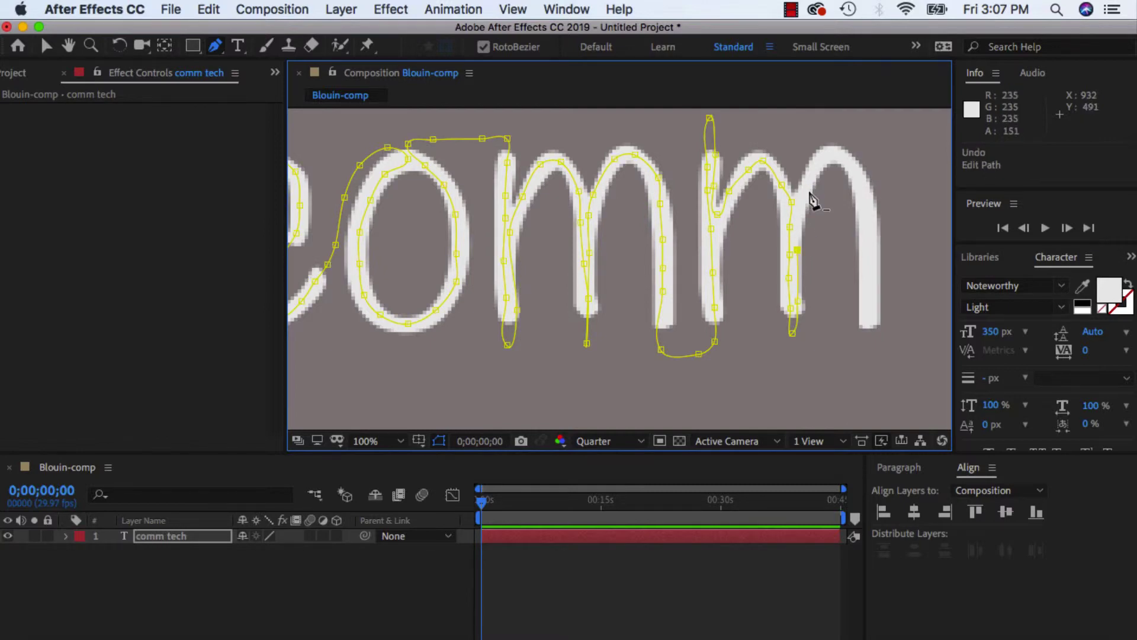
Continue the mask path from the second m's middle stem over its second arch and down past the right stem
left_click(800, 206)
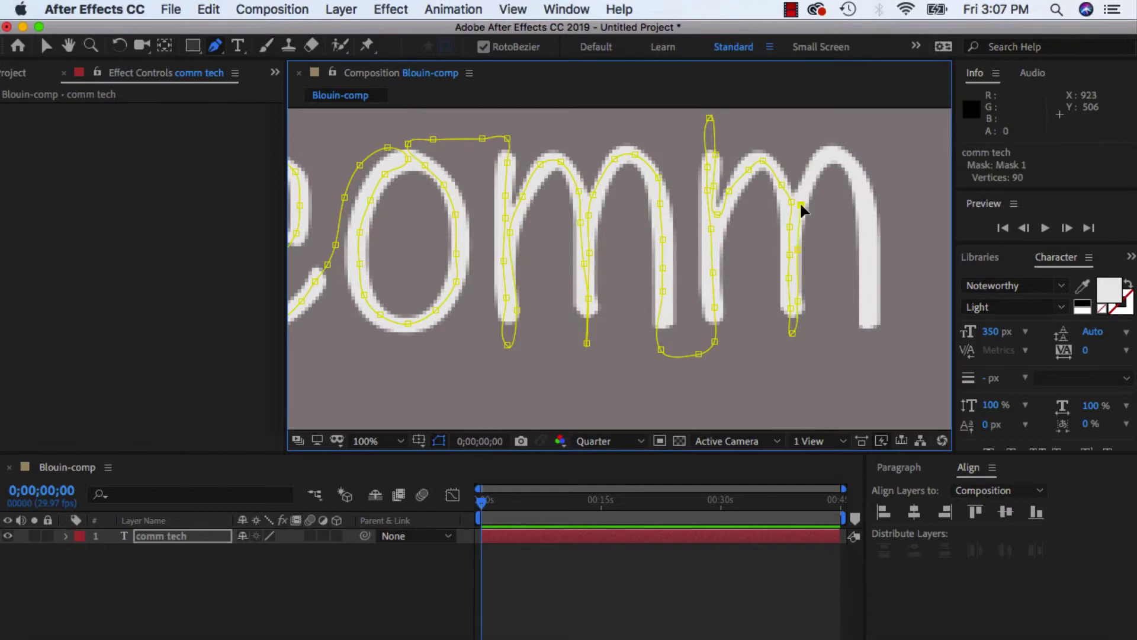
left_click(827, 151)
left_click(845, 161)
left_click(860, 184)
left_click(863, 229)
left_click(866, 276)
left_click(867, 307)
left_click(868, 345)
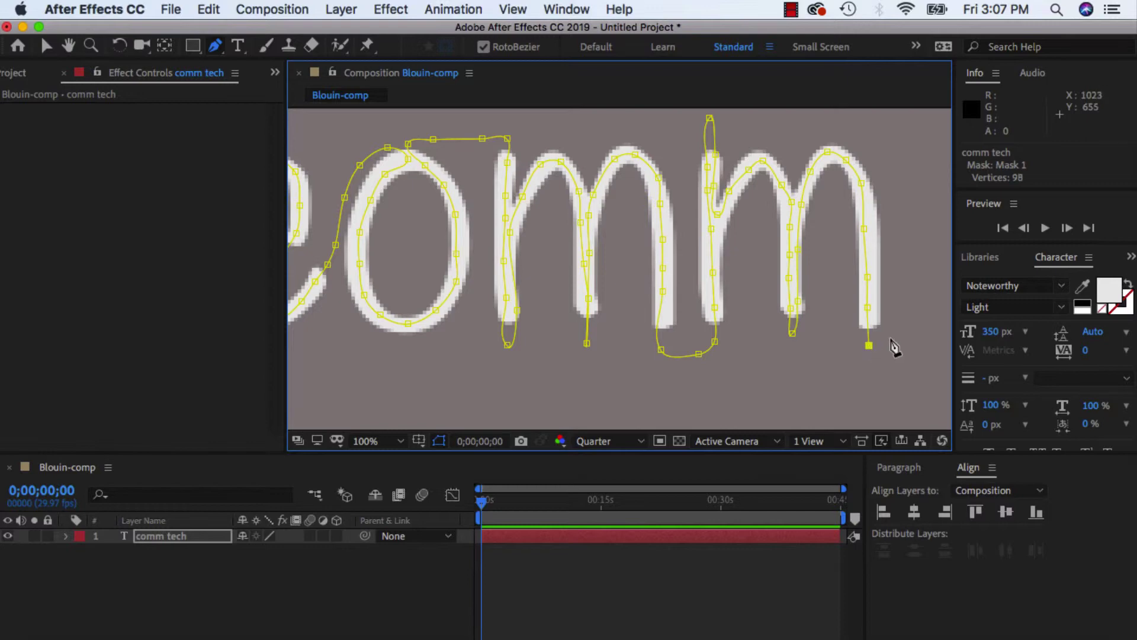
left_click_drag(888, 335, 630, 312)
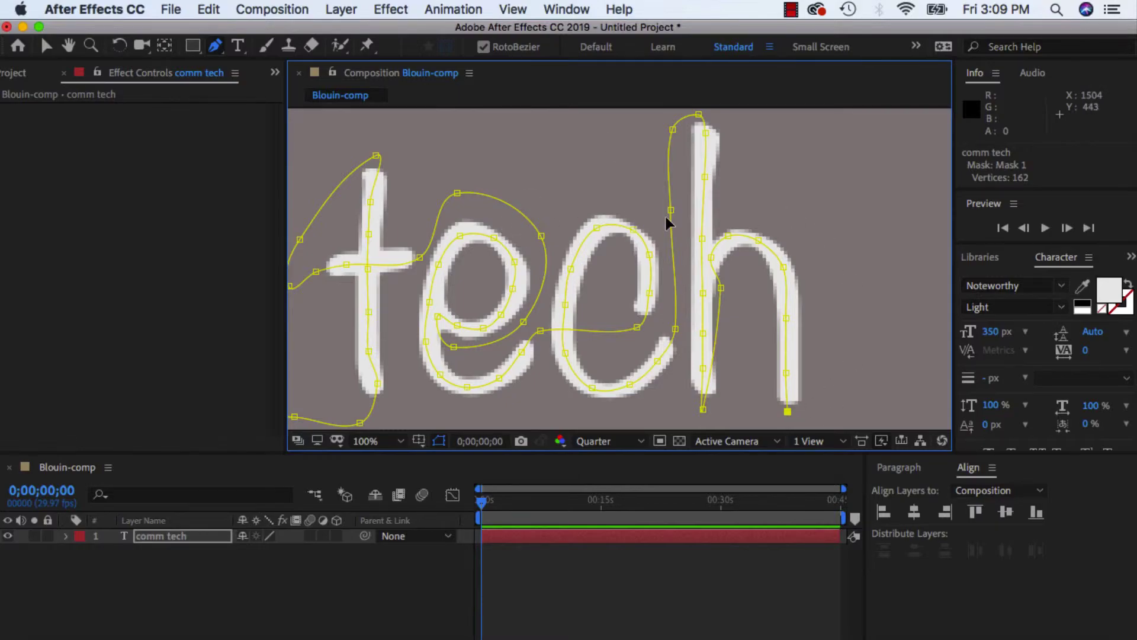
Apply the Generate > Stroke effect to the masked comm tech text layer
key("super+minus")
key("super+minus")
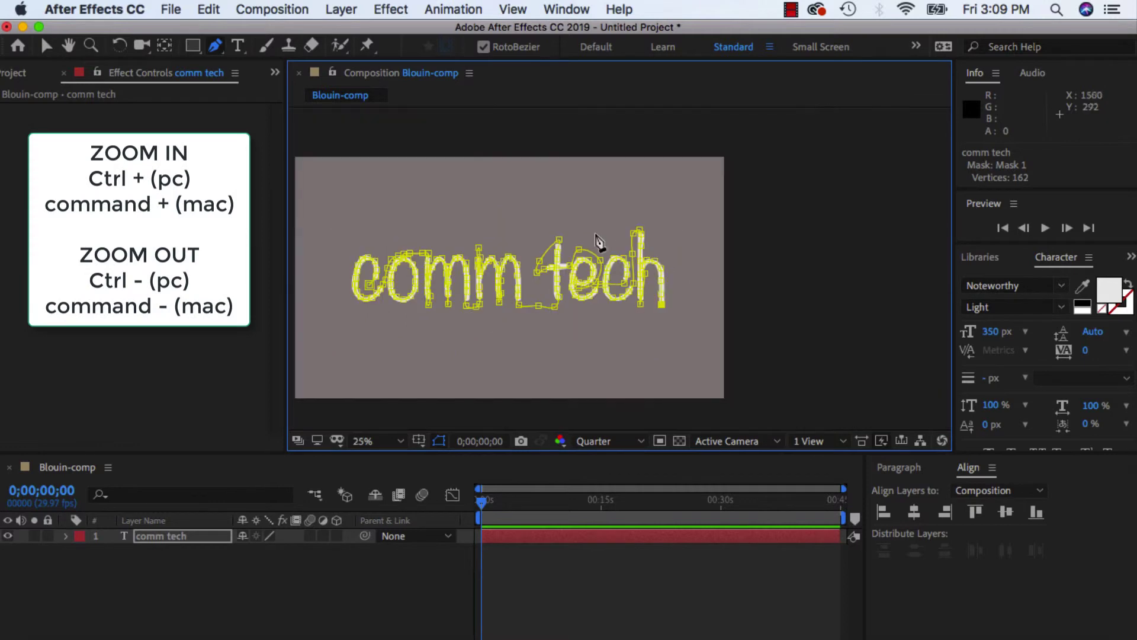
key("h")
left_click_drag(578, 215, 686, 215)
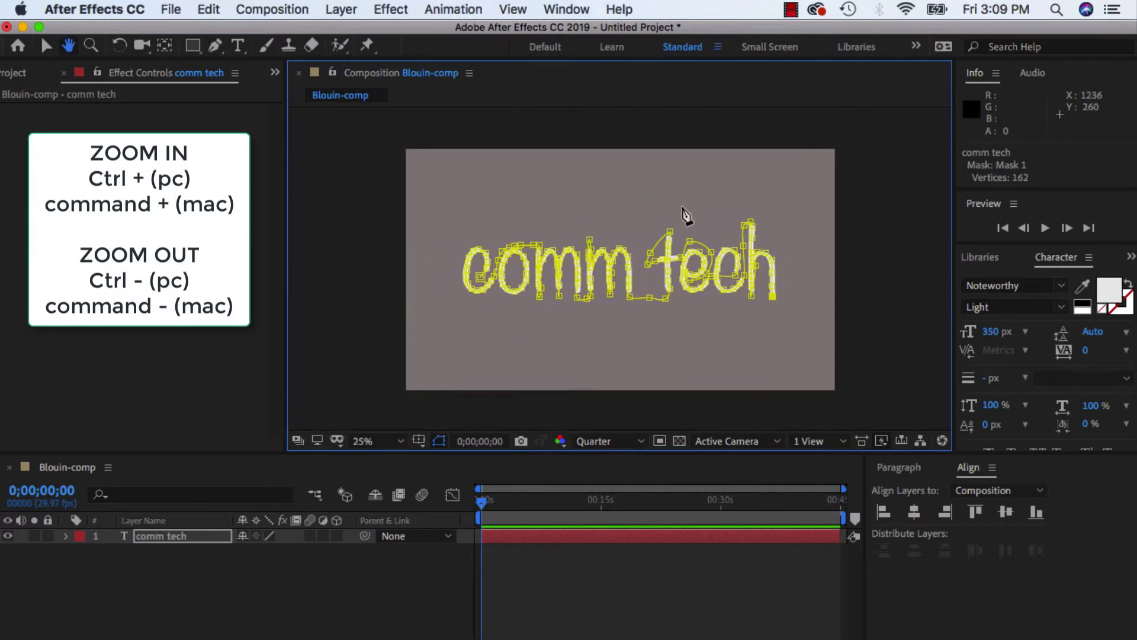
key("g")
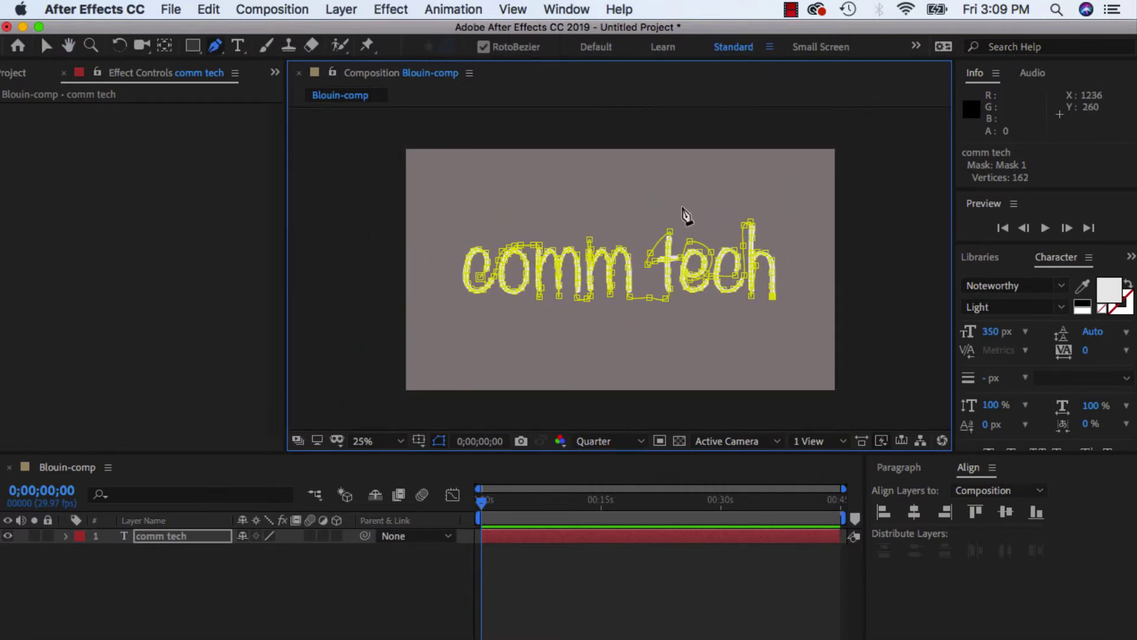
left_click(401, 8)
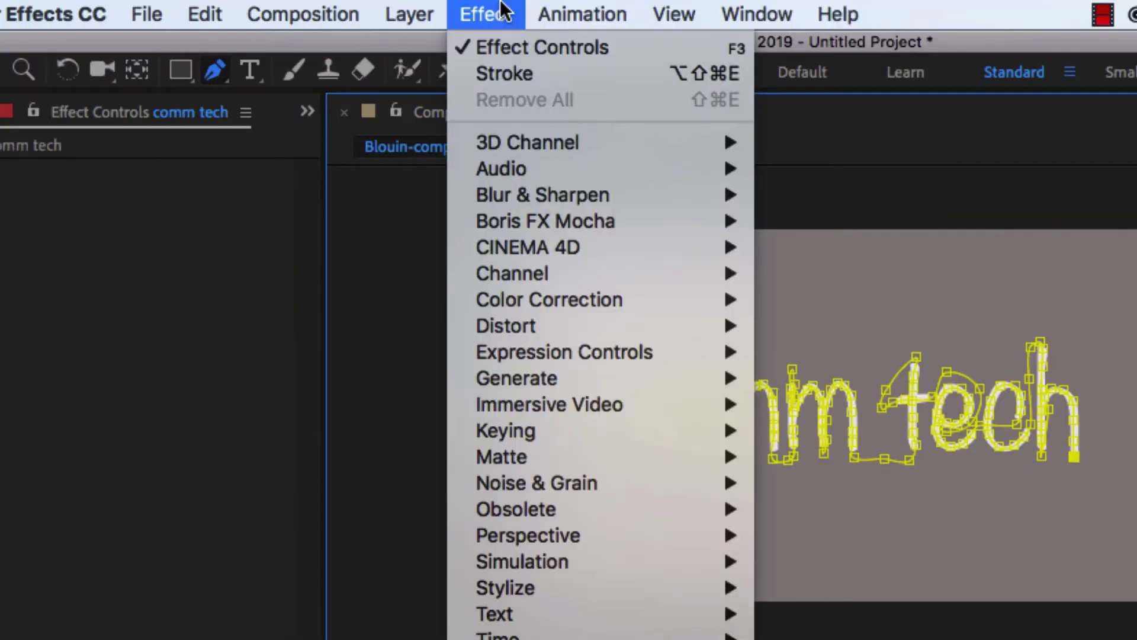
mouse_move(524, 376)
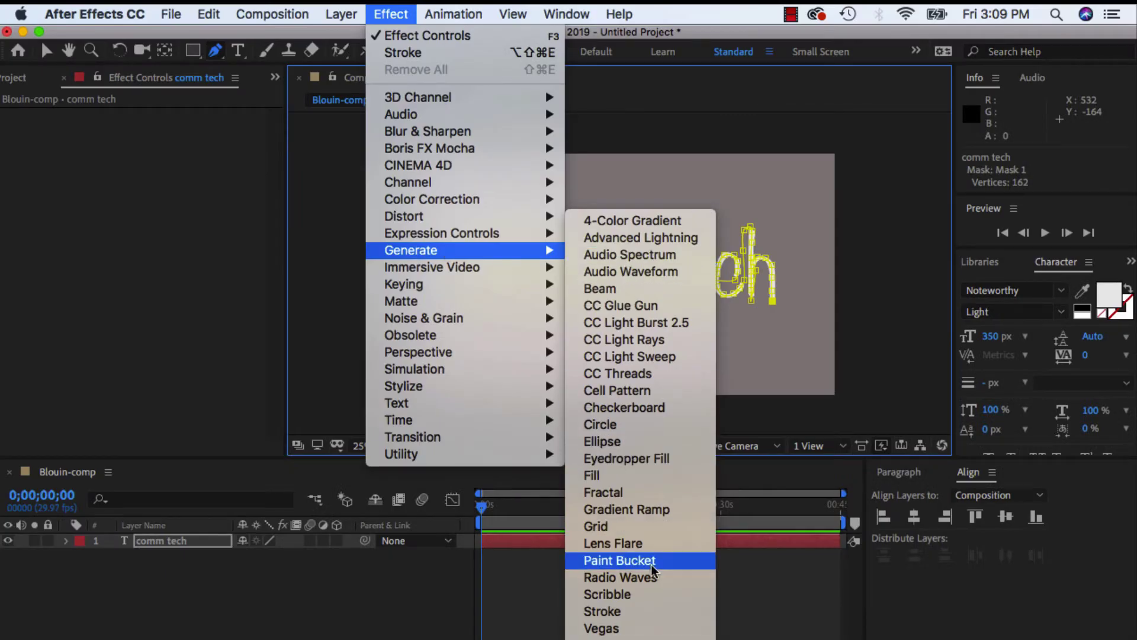
left_click(650, 611)
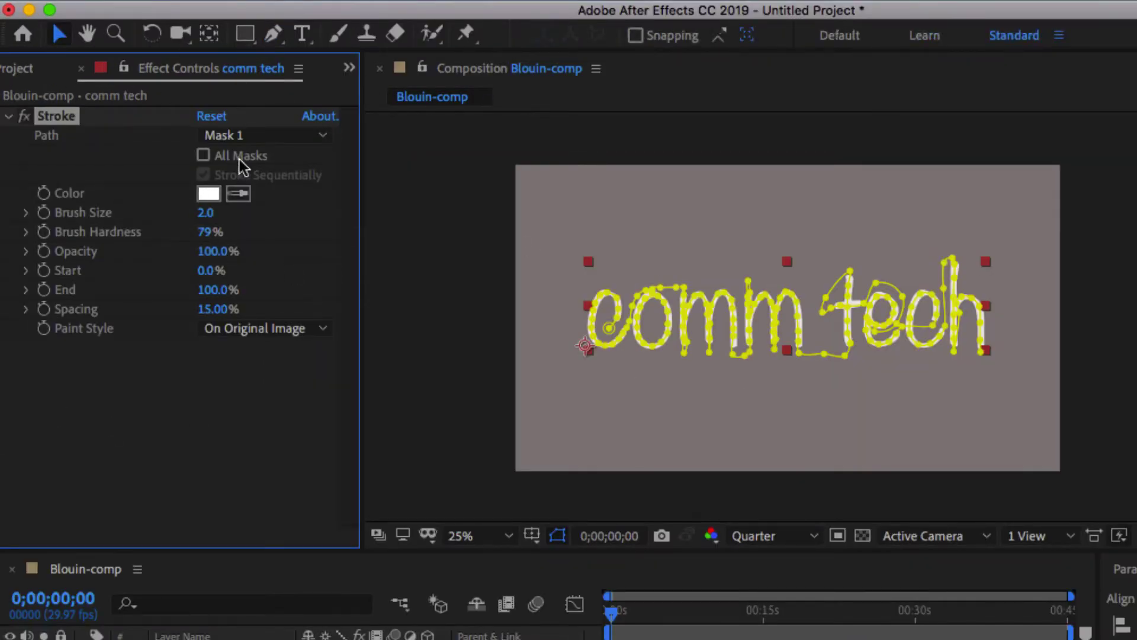
left_click(203, 157)
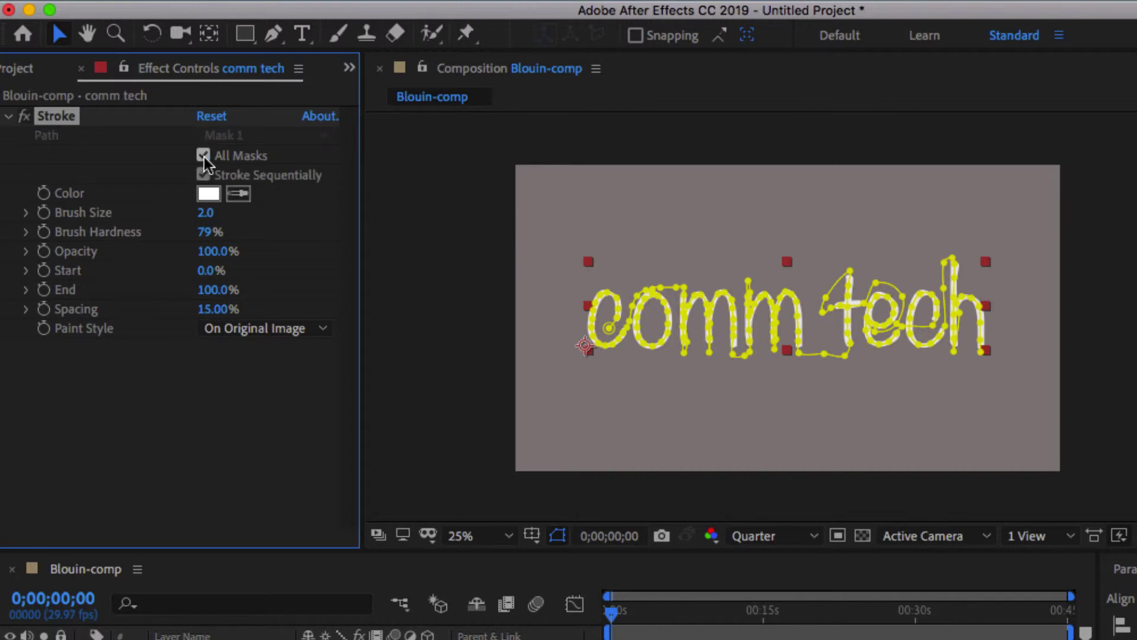
left_click(201, 156)
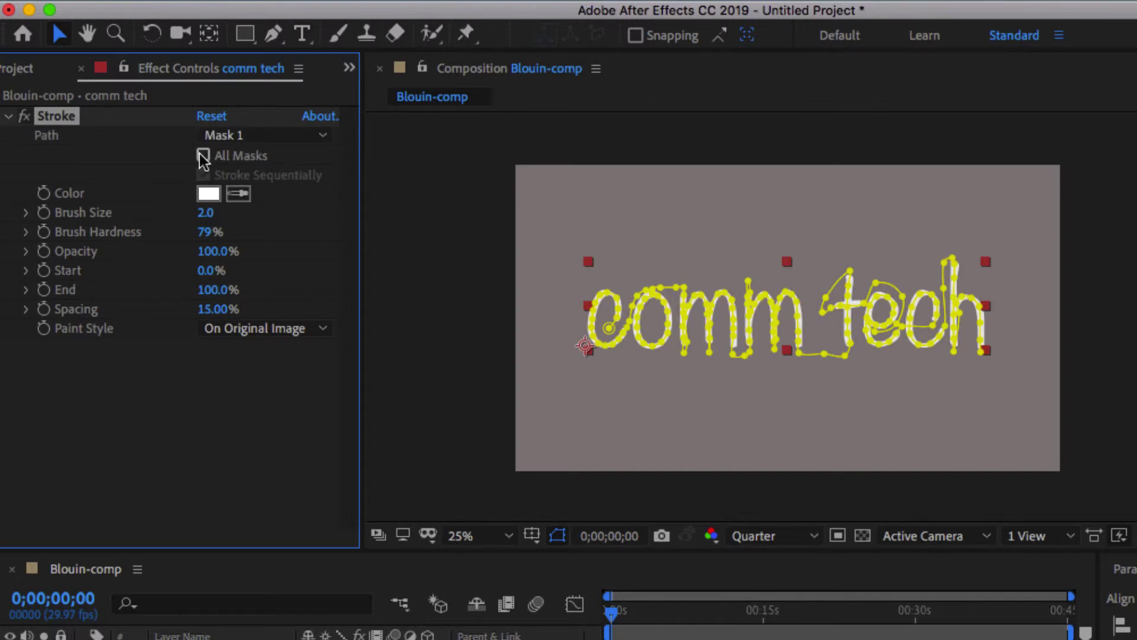
left_click(274, 138)
left_click(262, 195)
Set the Stroke effect's brush size to 22.6 and its color to red (FF0000)
left_click_drag(207, 213, 255, 217)
left_click_drag(208, 213, 310, 219)
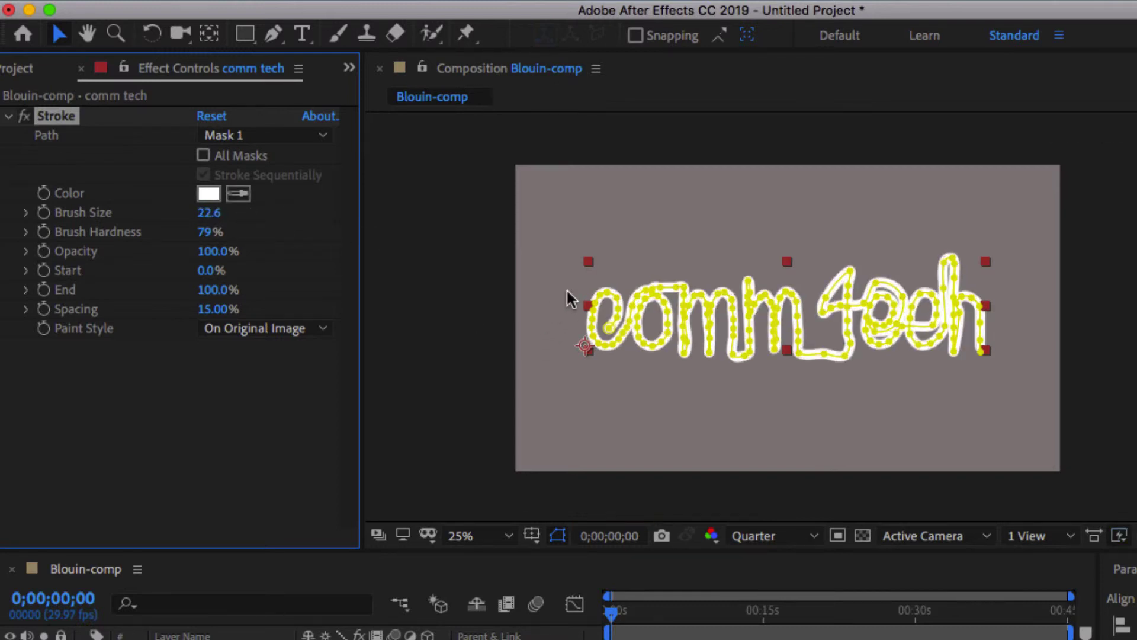
left_click(208, 194)
left_click(651, 340)
left_click_drag(673, 324, 795, 261)
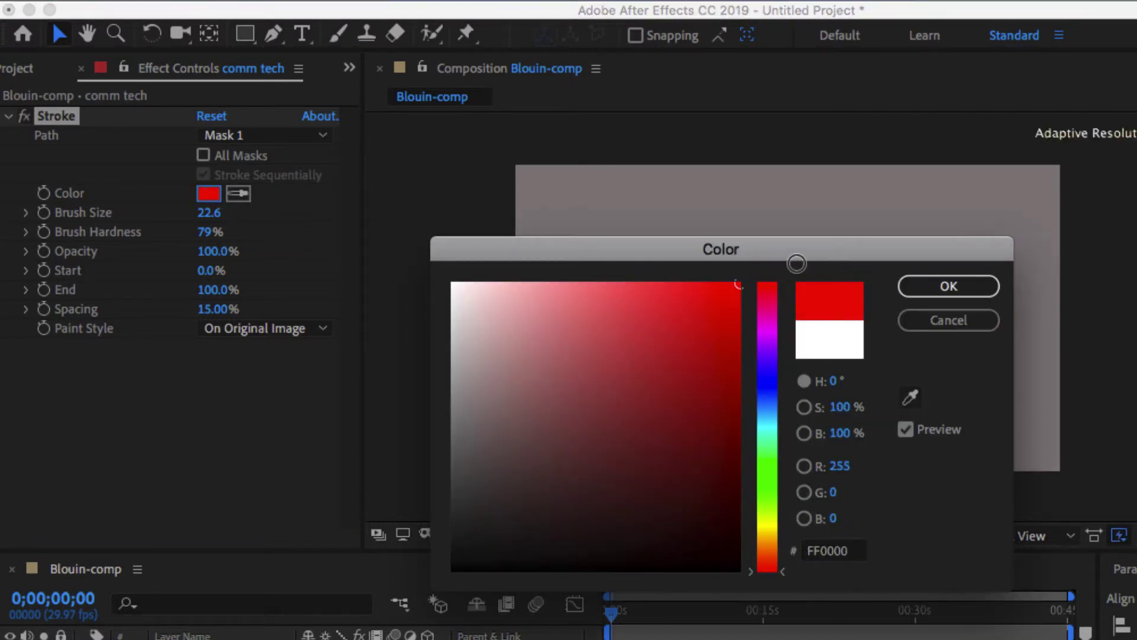
left_click(948, 286)
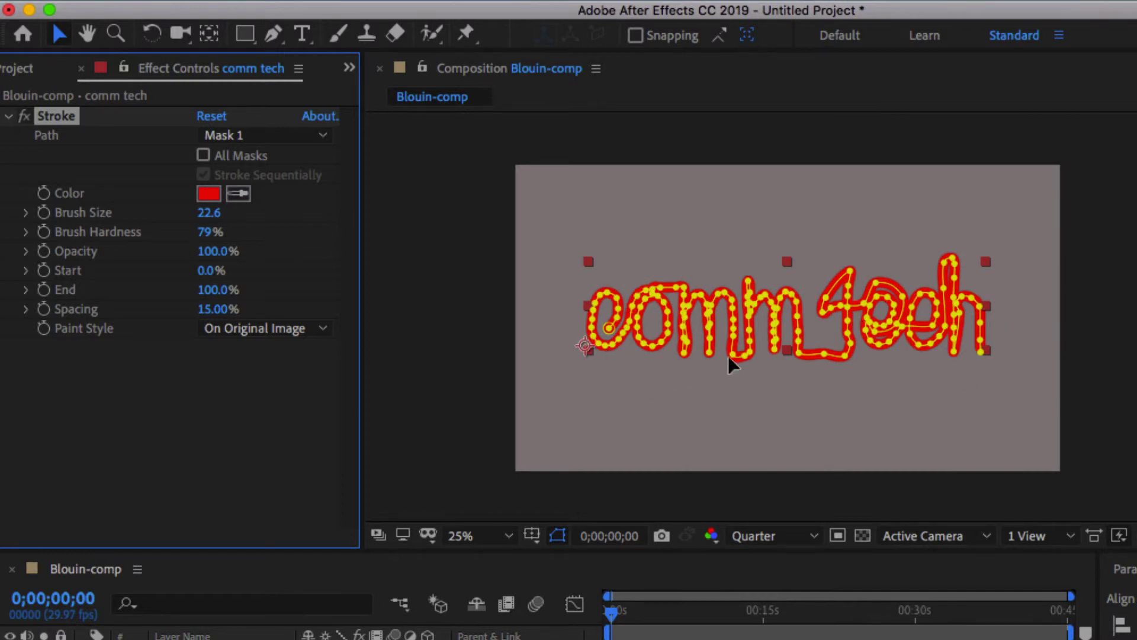
Set the Stroke effect's paint style to Reveal Original Image
left_click(704, 242)
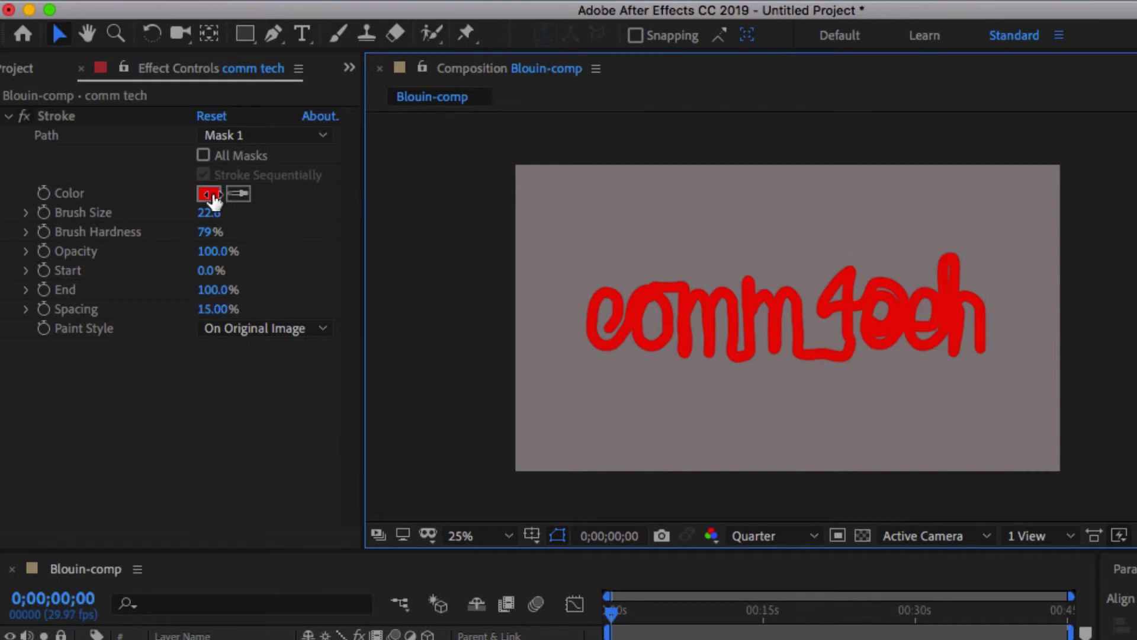
left_click(231, 329)
left_click(251, 395)
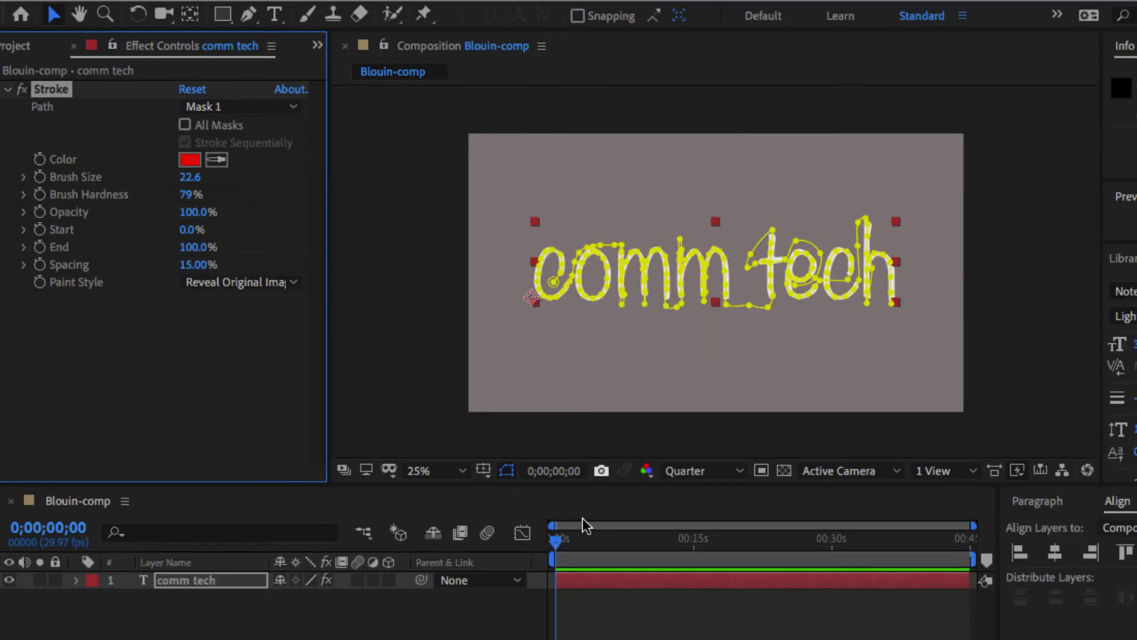
Add a keyframe for the Stroke effect's End at 0;00;00;00 with a value of 0%
mouse_move(560, 548)
left_mouse_down()
mouse_move(596, 541)
mouse_move(547, 539)
left_mouse_up()
left_click(42, 249)
left_click(195, 247)
type("0")
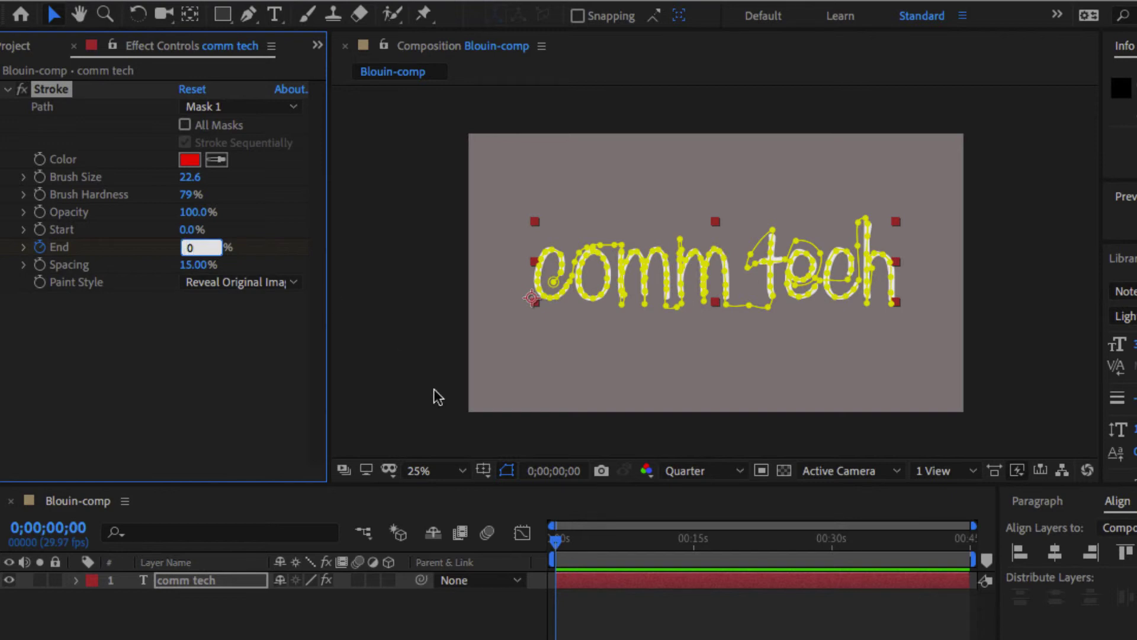
left_click(557, 550)
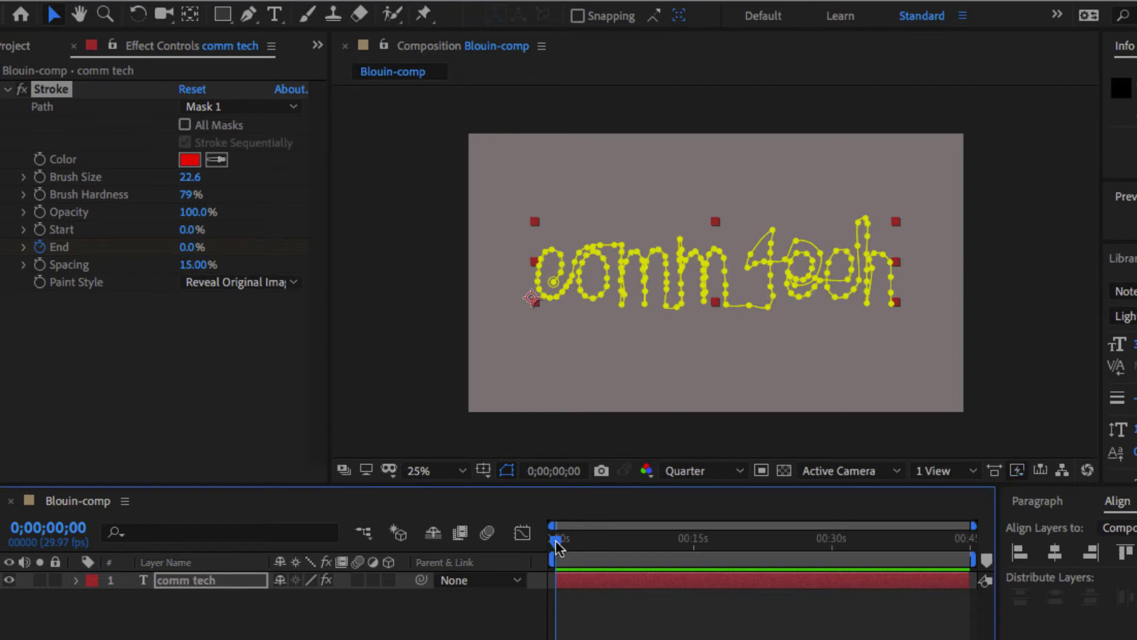
Add a second End keyframe of 100% for the Stroke effect at 0;00;14;27
left_click_drag(557, 548, 695, 547)
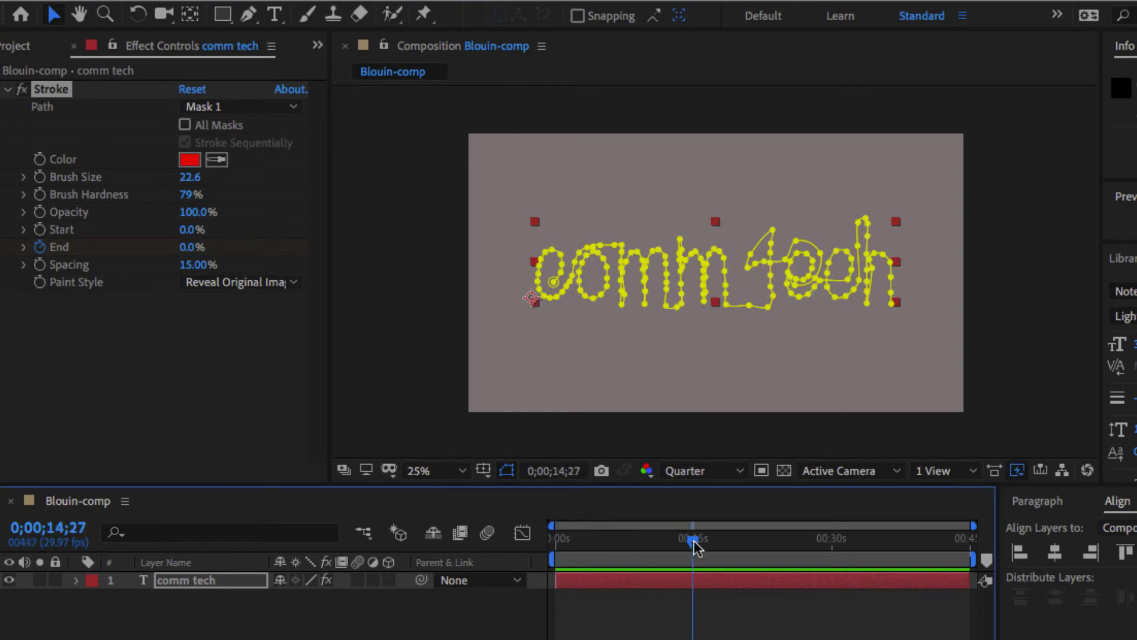
left_click(192, 248)
type("100")
key("Return")
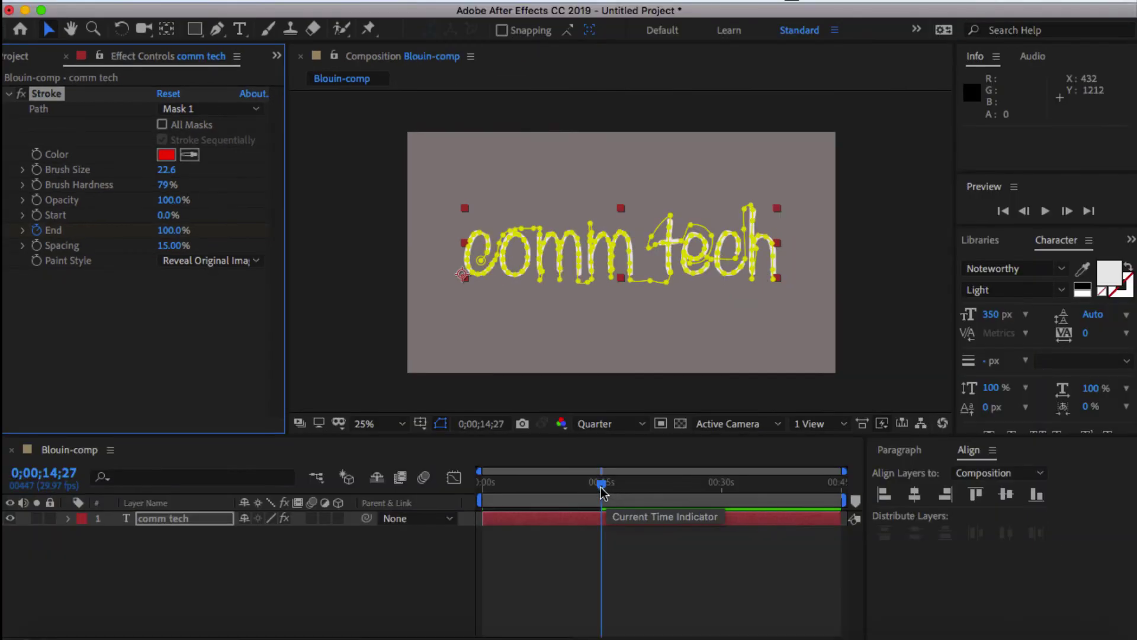
Deselect the text layer, scrub through the reveal animation and preview it from the start of the timeline
left_click_drag(692, 541, 574, 550)
left_click_drag(501, 490, 498, 468)
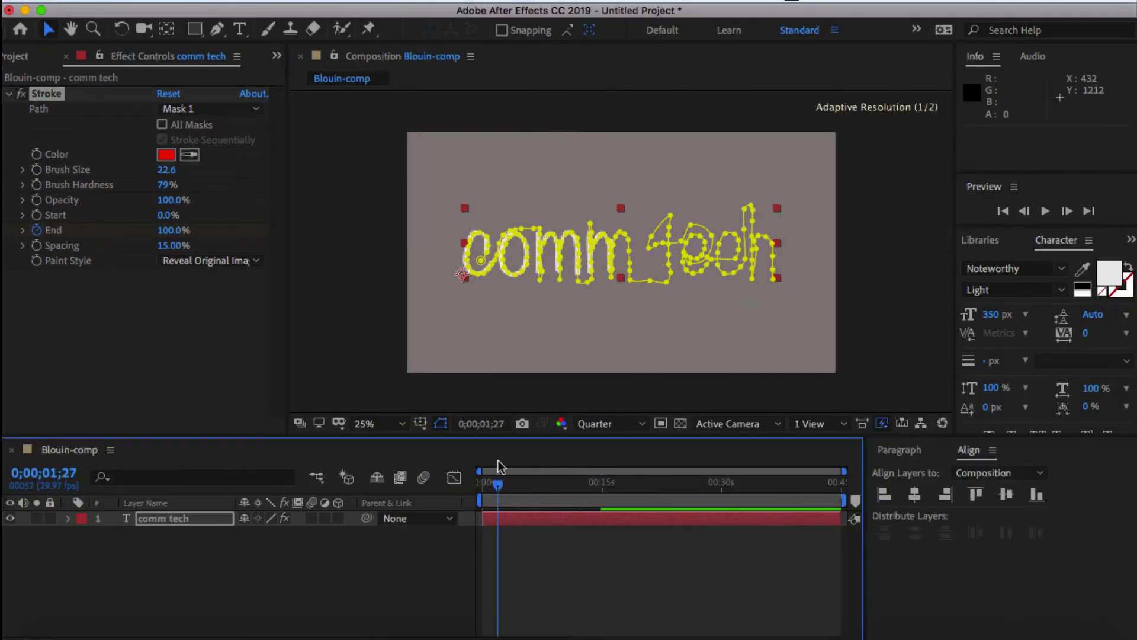
left_click(475, 343)
left_click(480, 594)
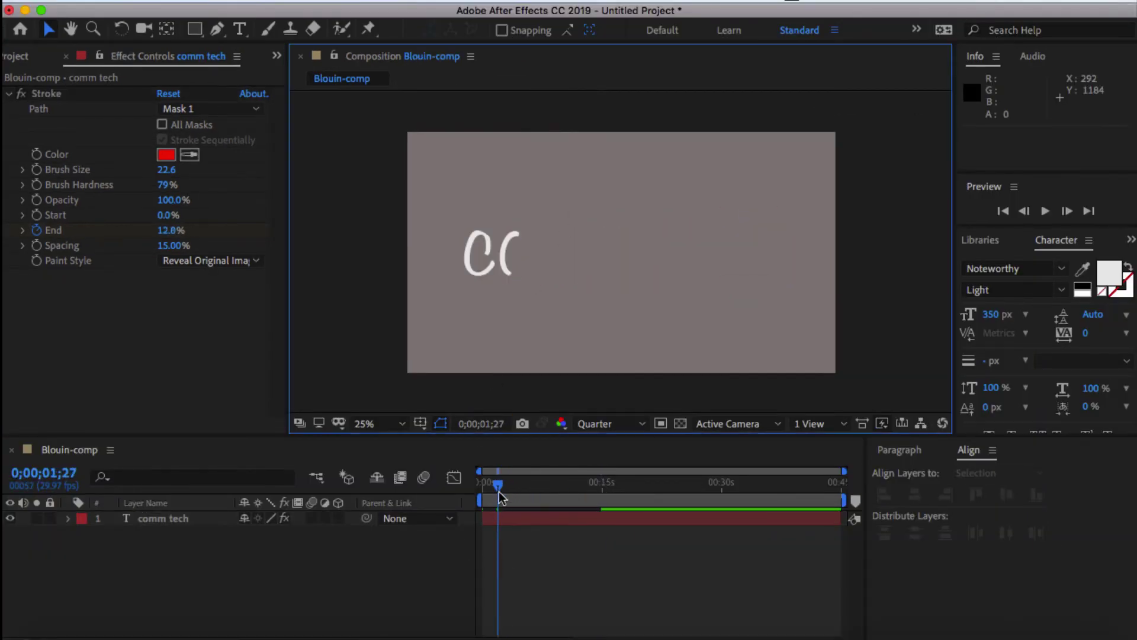
mouse_move(499, 486)
left_mouse_down()
mouse_move(483, 486)
mouse_move(545, 488)
left_mouse_up()
key("space")
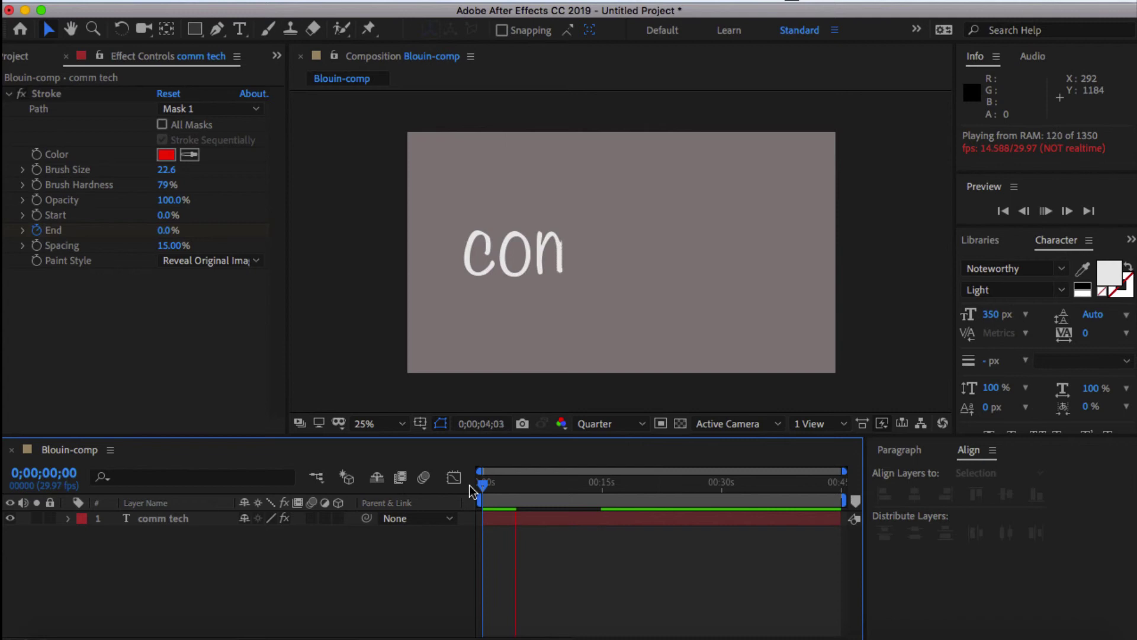
key("space")
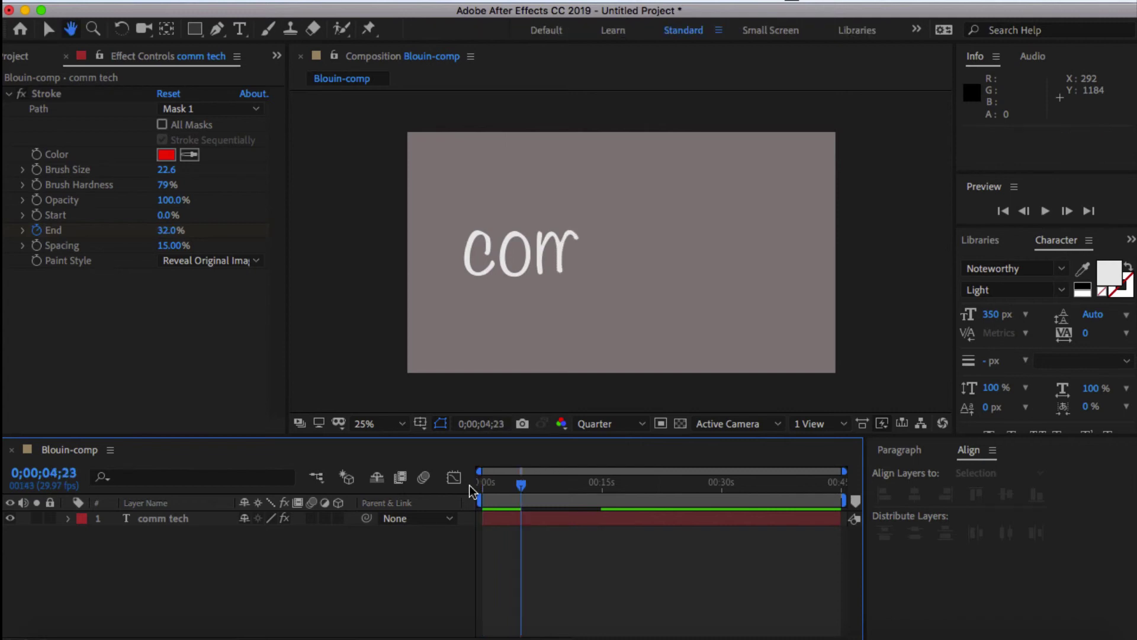
Reveal the text layer's Stroke keyframes and move the 100% End keyframe earlier to 0;00;04;05
left_click(70, 520)
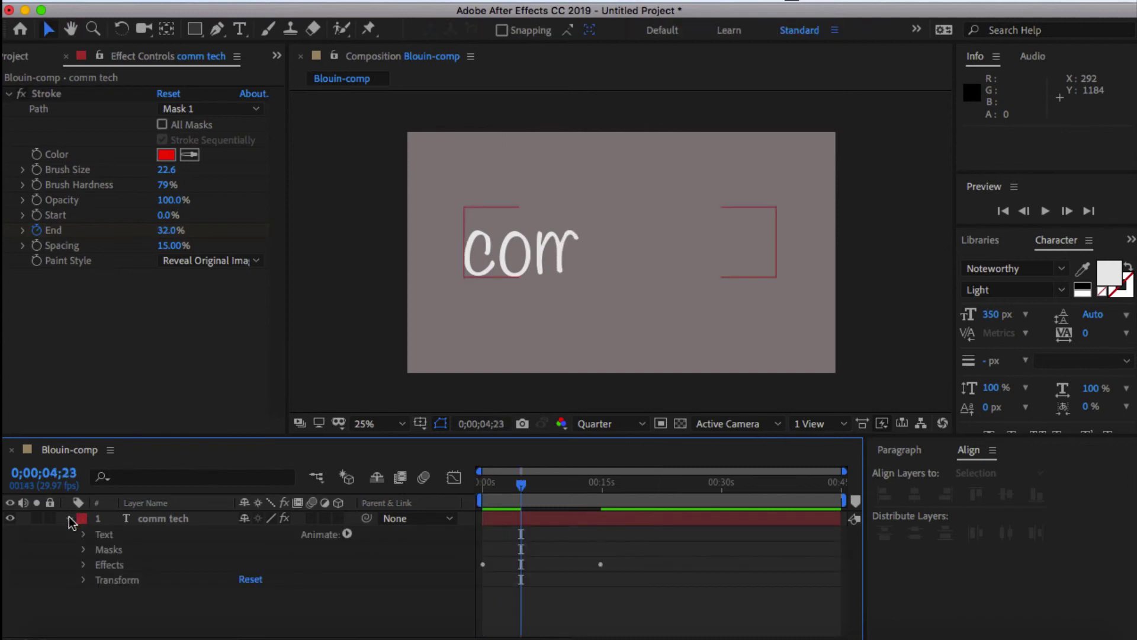
left_click(84, 550)
left_click(83, 579)
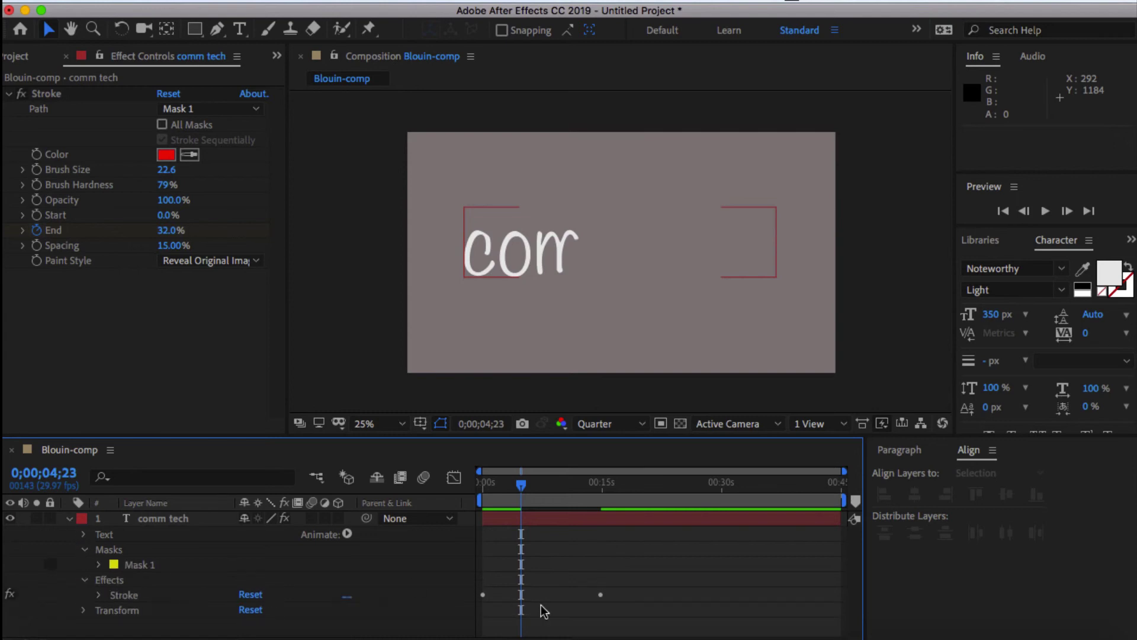
left_click(98, 595)
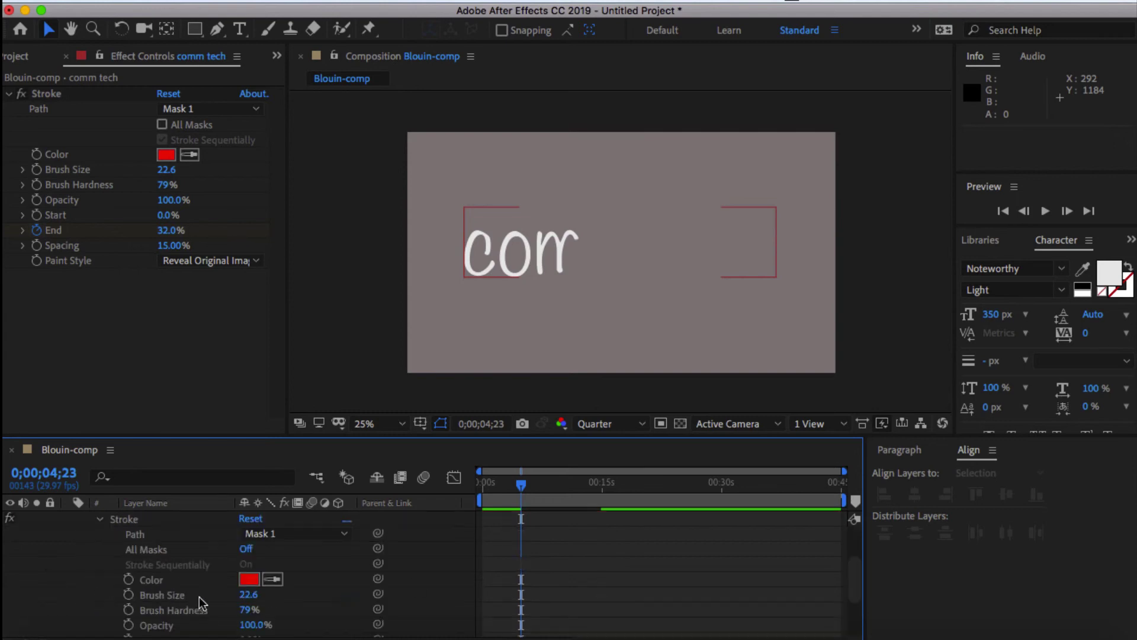
scroll(201, 603, "down", 4)
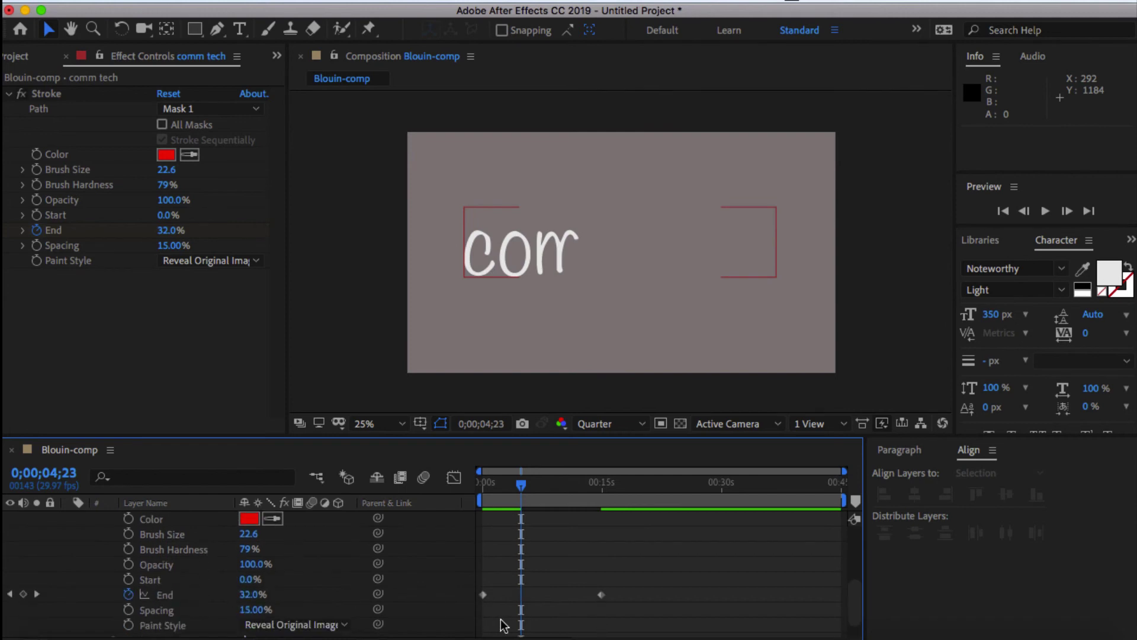
left_click_drag(601, 594, 517, 597)
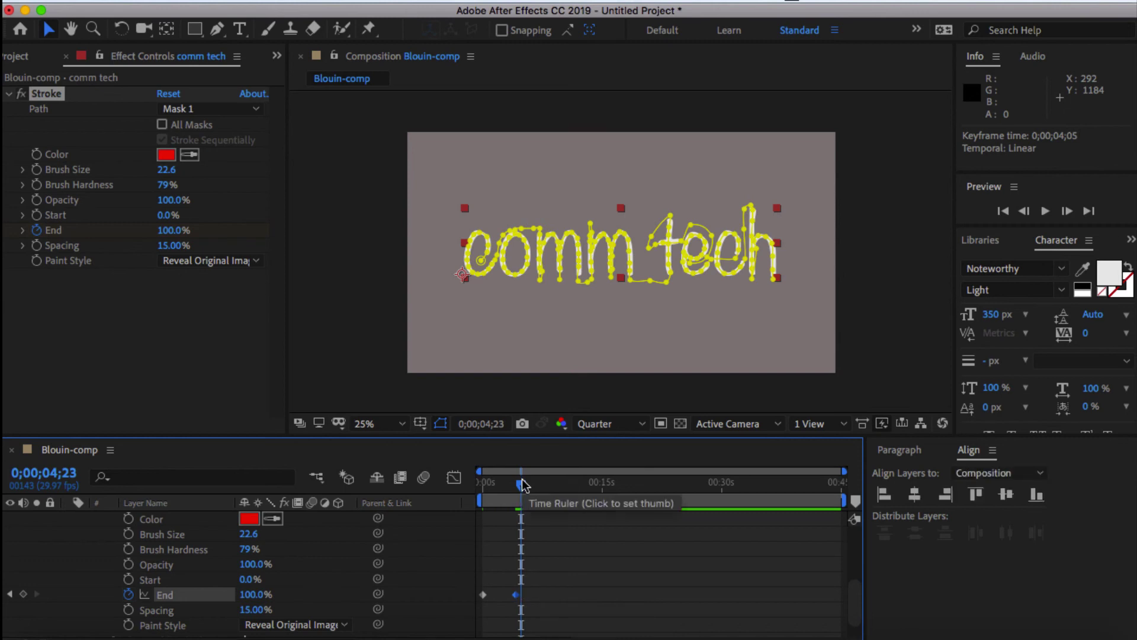
Preview the shortened handwriting reveal from 0;00;00;00 with the layer deselected
left_click_drag(495, 483, 474, 489)
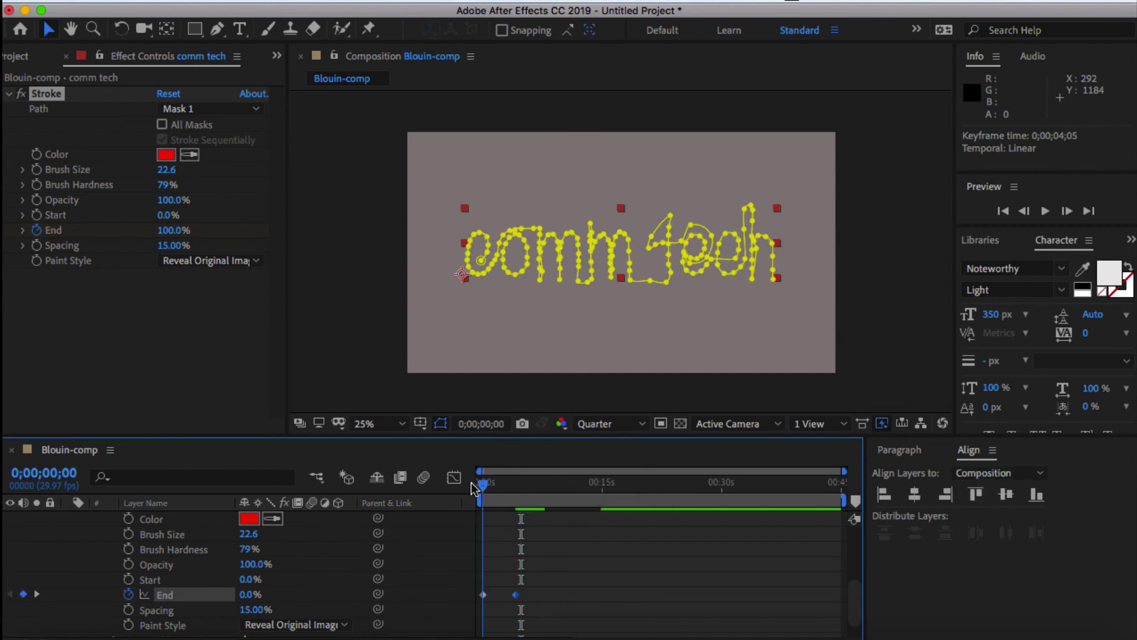
left_click(457, 365)
key("space")
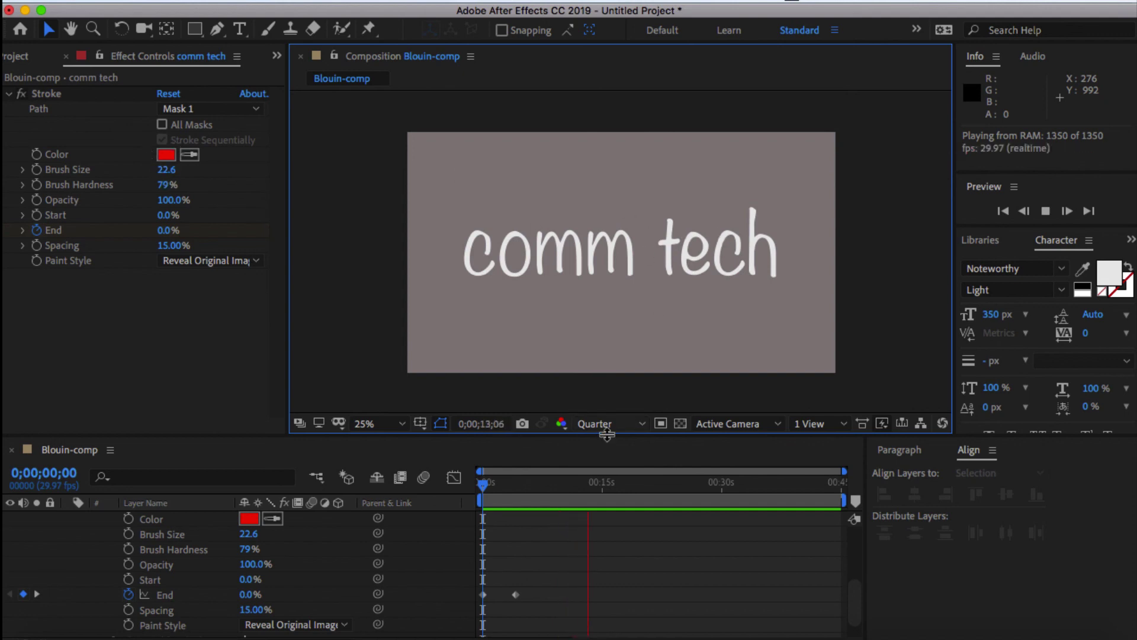
key("space")
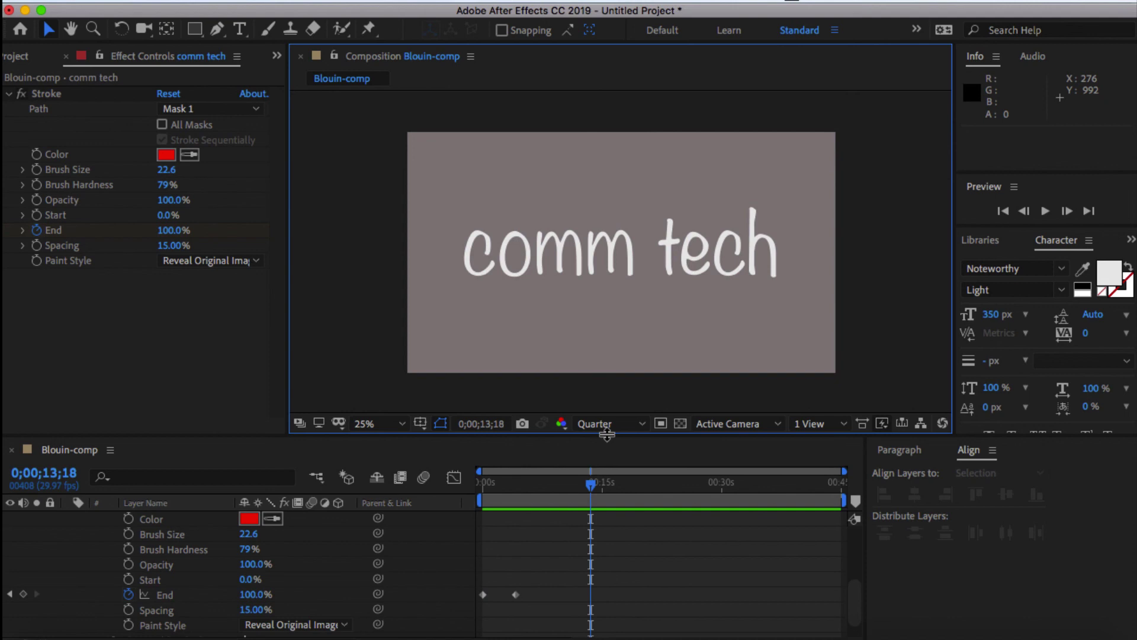